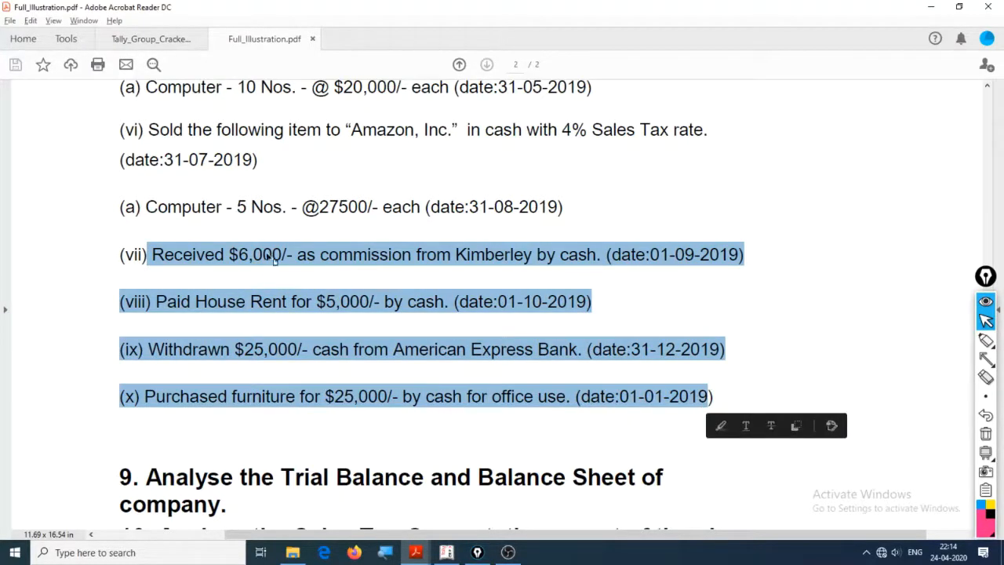
# Read item (vii) in the PDF, switch to Tally.ERP 9 and start a receipt voucher with Cash as the account.
pyautogui.moveTo(152, 255); pyautogui.dragTo(565, 273)
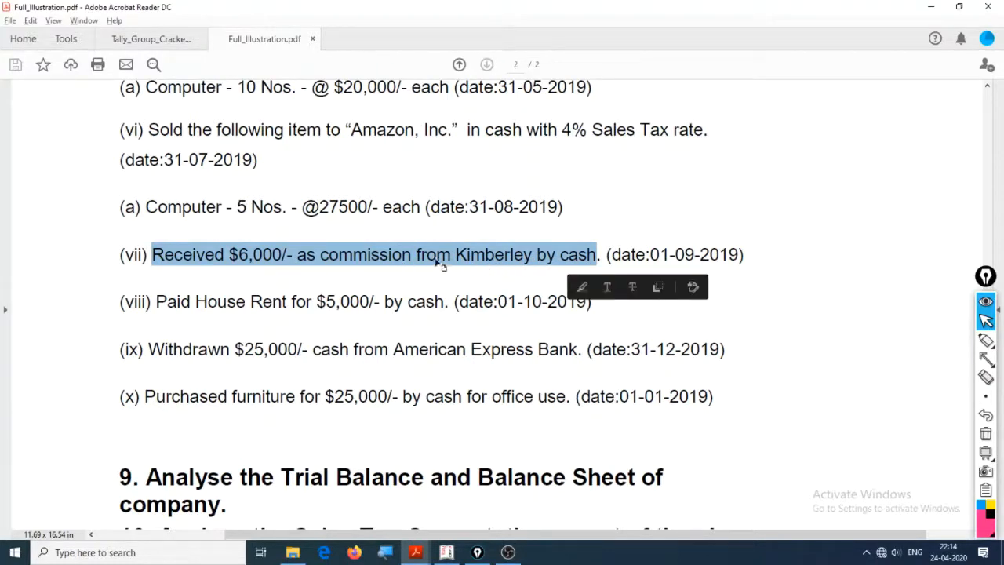
pyautogui.click(380, 265)
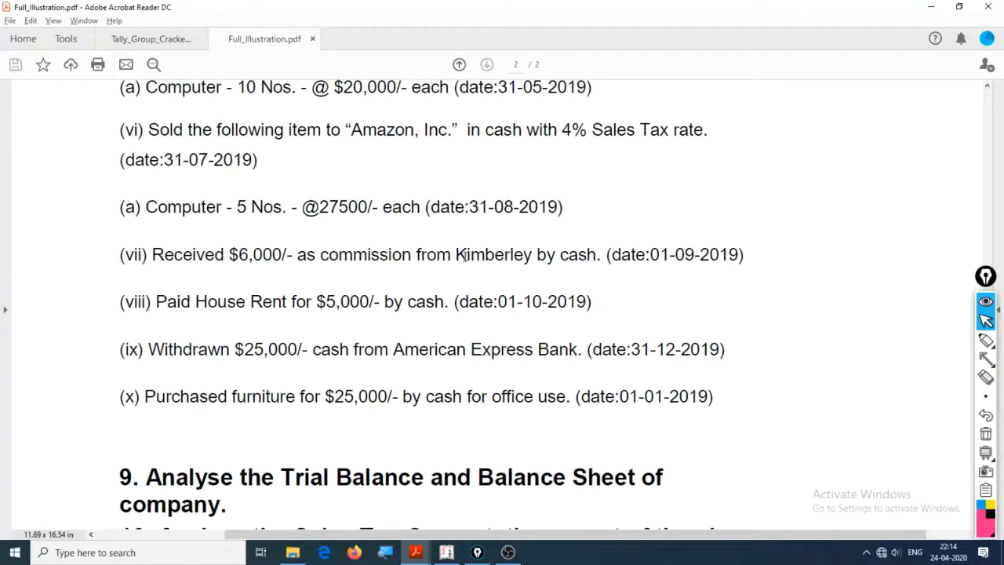
pyautogui.moveTo(466, 255); pyautogui.dragTo(515, 266)
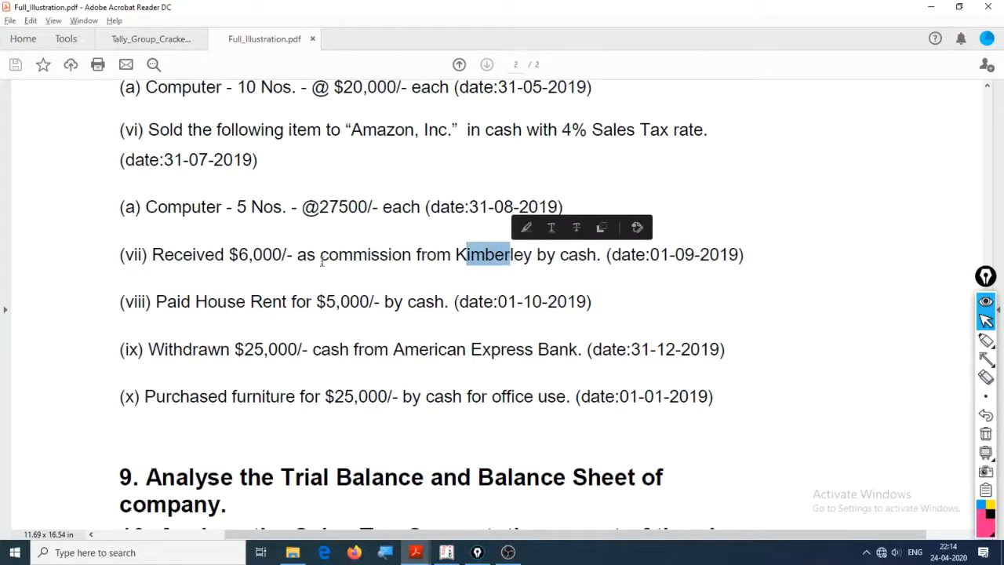
pyautogui.click(323, 261)
pyautogui.hotkey('alt', 'Tab')
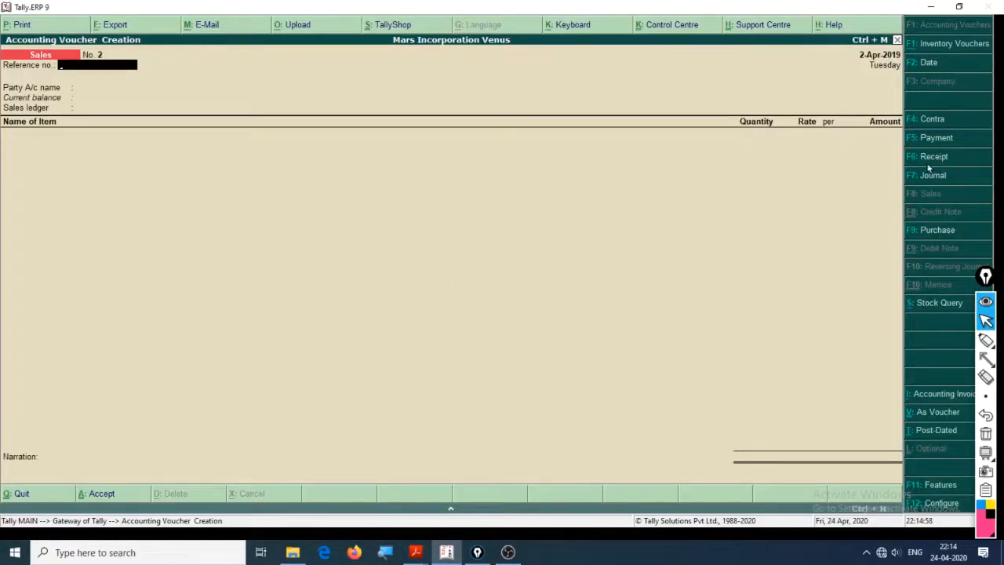
pyautogui.press('F6')
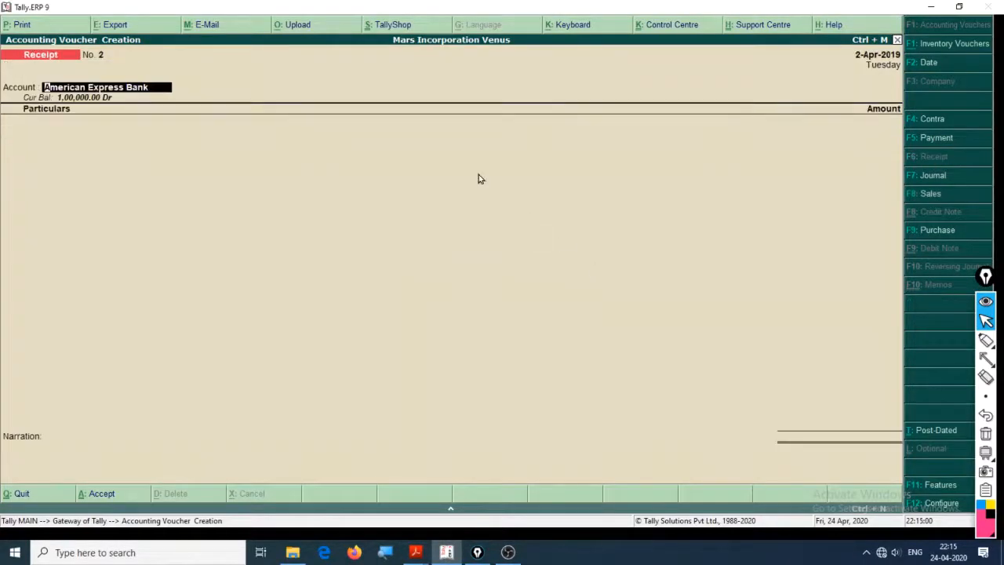
pyautogui.write('Cash')
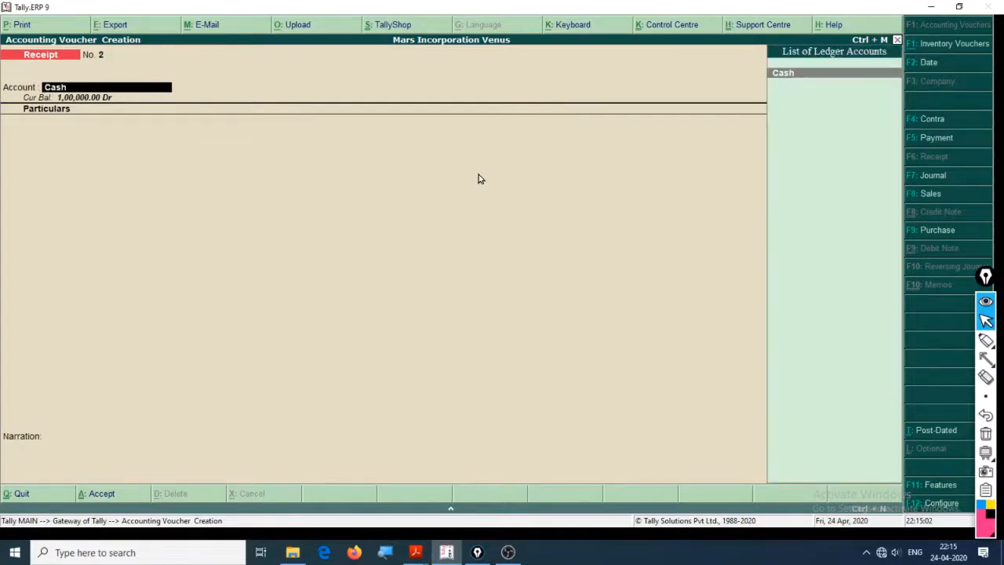
pyautogui.press('Return')
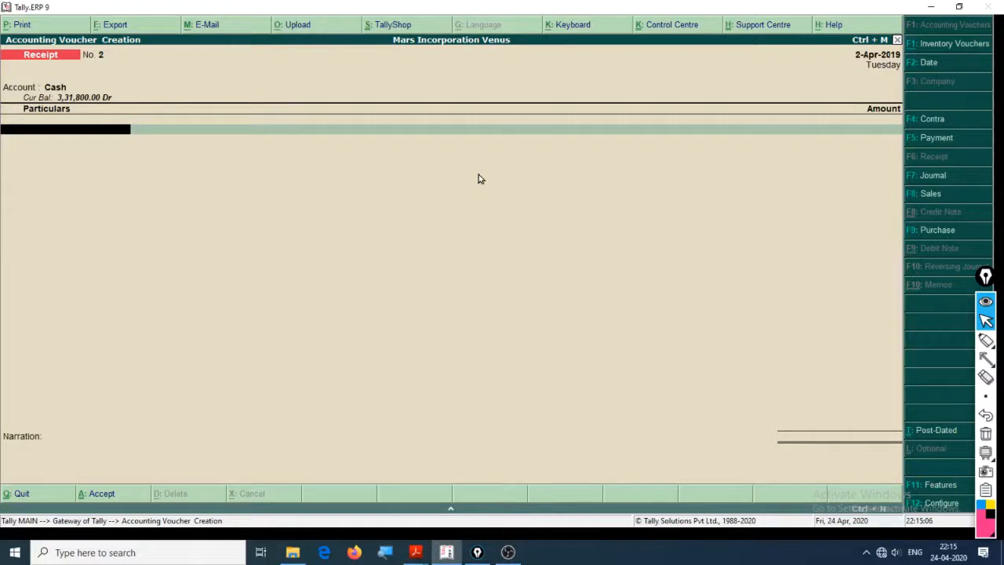
# Create a ledger named Commision under Indirect Incomes for the receipt voucher's particulars, keeping its remaining settings at their defaults.
pyautogui.hotkey('alt', 'c')
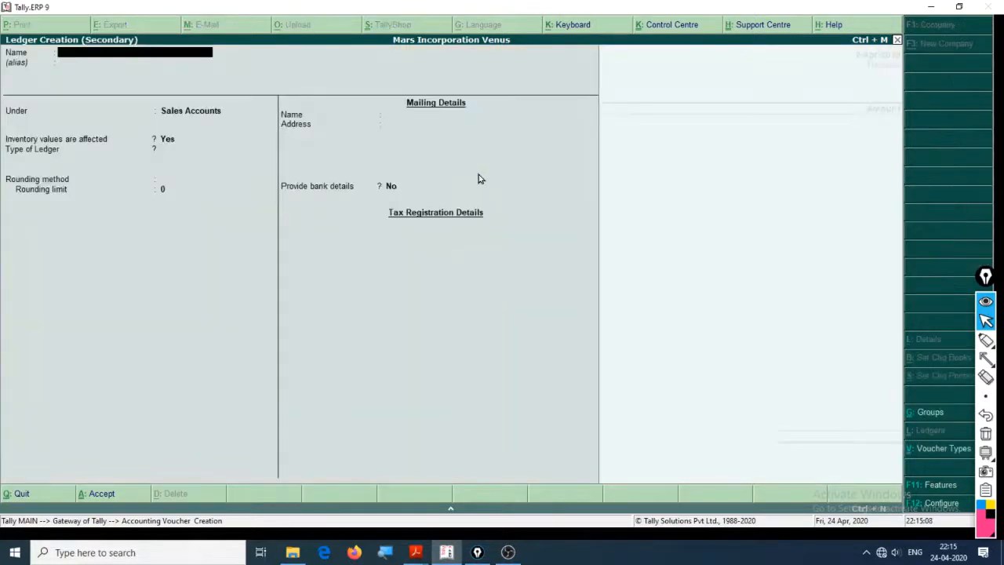
pyautogui.write('Commisio')
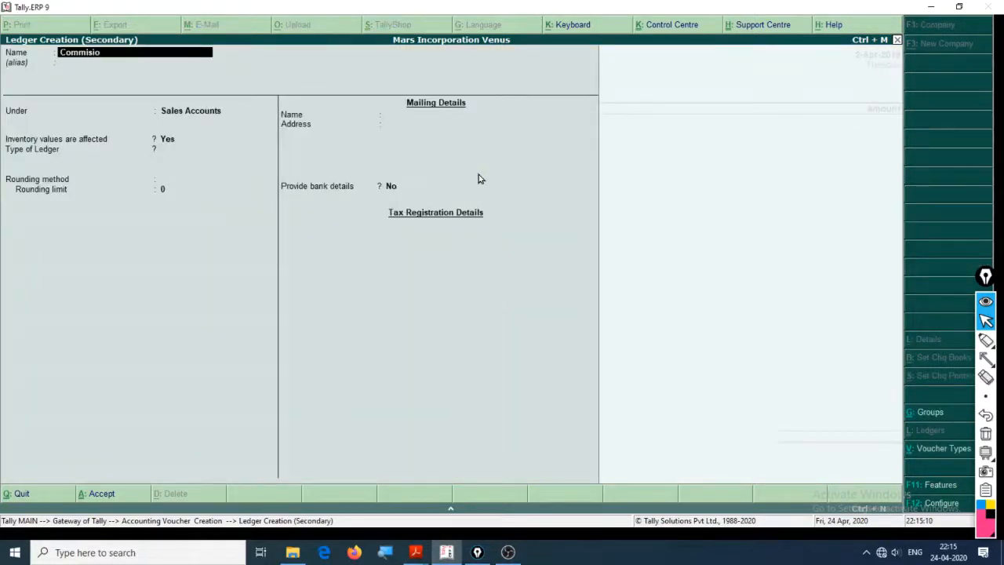
pyautogui.write('n')
pyautogui.press('Return')
pyautogui.press('Up')
pyautogui.press('Up')
pyautogui.press('Up')
pyautogui.press('Up')
pyautogui.press('Up')
pyautogui.press('Up')
pyautogui.press('Up')
pyautogui.press('Up')
pyautogui.press('Up')
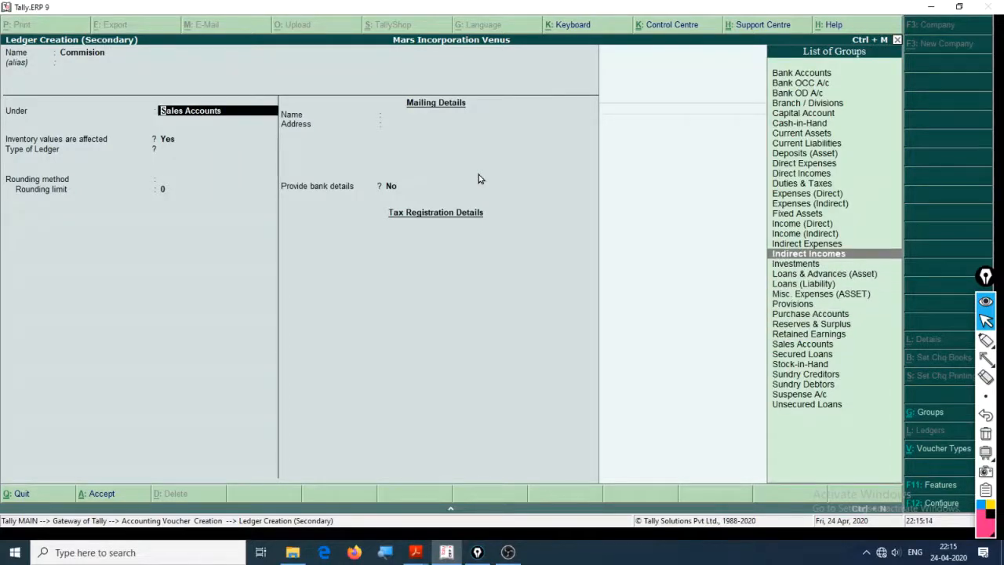
pyautogui.press('Return')
pyautogui.press('Return')
pyautogui.press('Return')
pyautogui.press('Return')
pyautogui.press('Return')
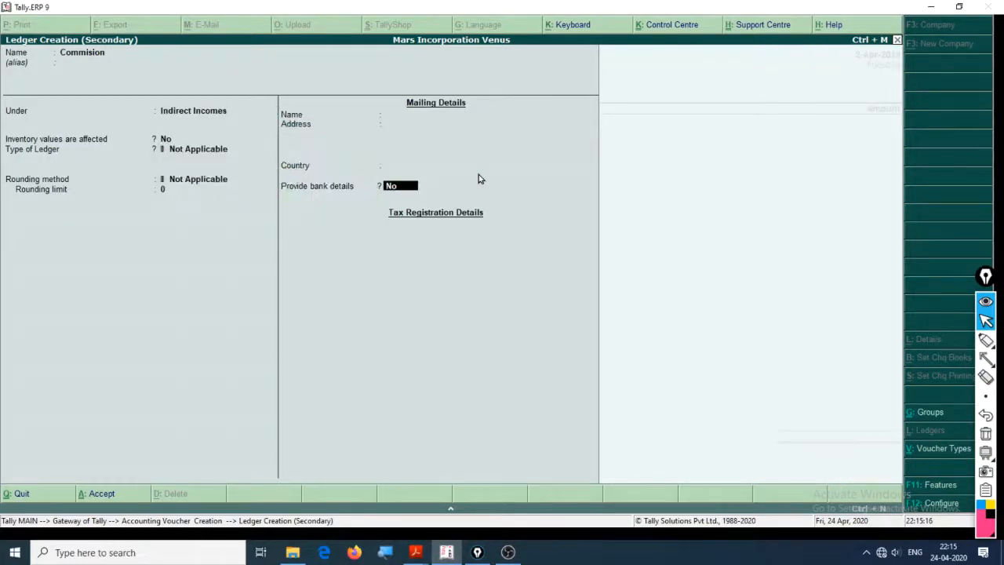
pyautogui.press('Return')
pyautogui.press('Return')
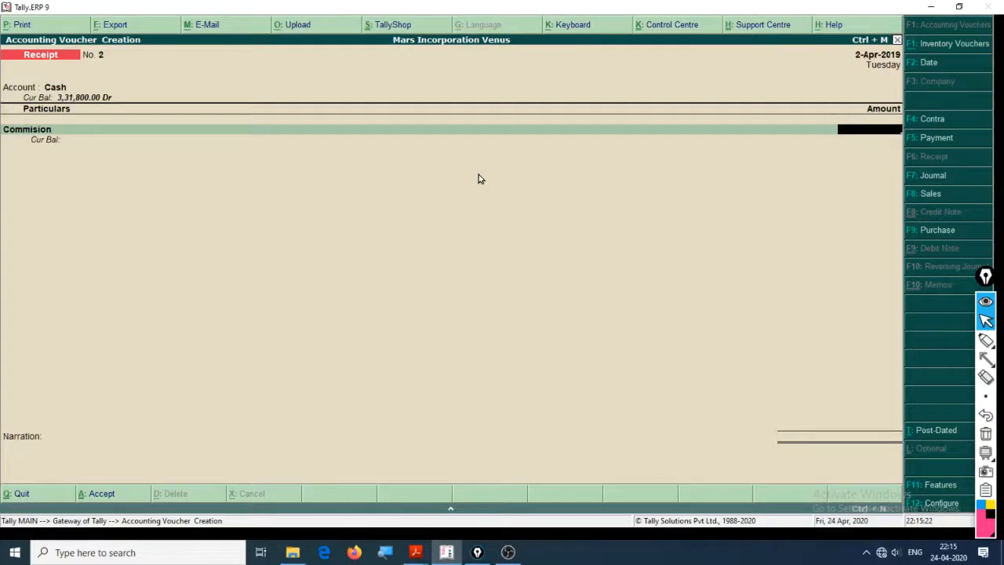
# Check the commission amount in the PDF and enter 6000 for the Commision line of the receipt voucher.
pyautogui.hotkey('alt', 'Tab')
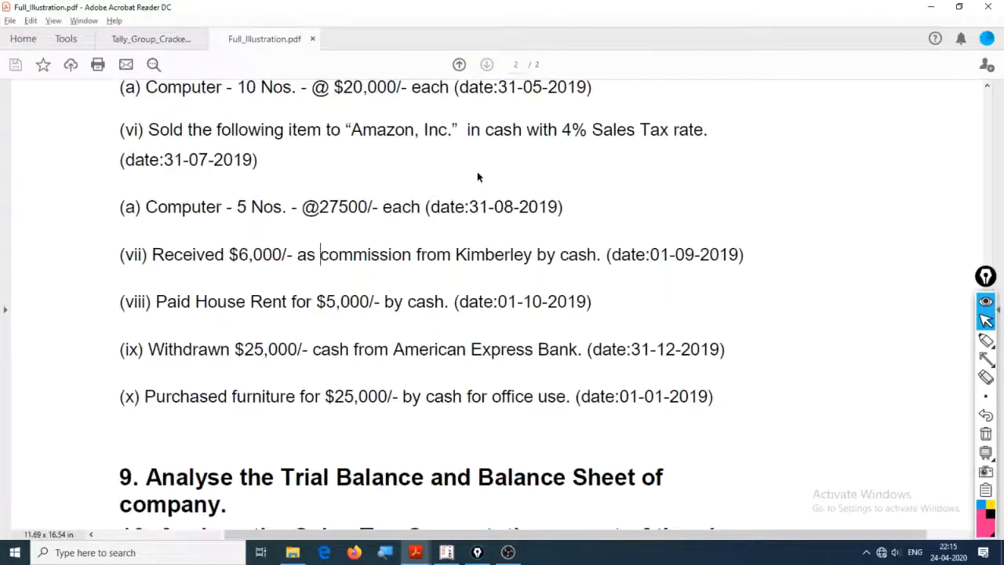
pyautogui.hotkey('alt', 'Tab')
pyautogui.write('6000')
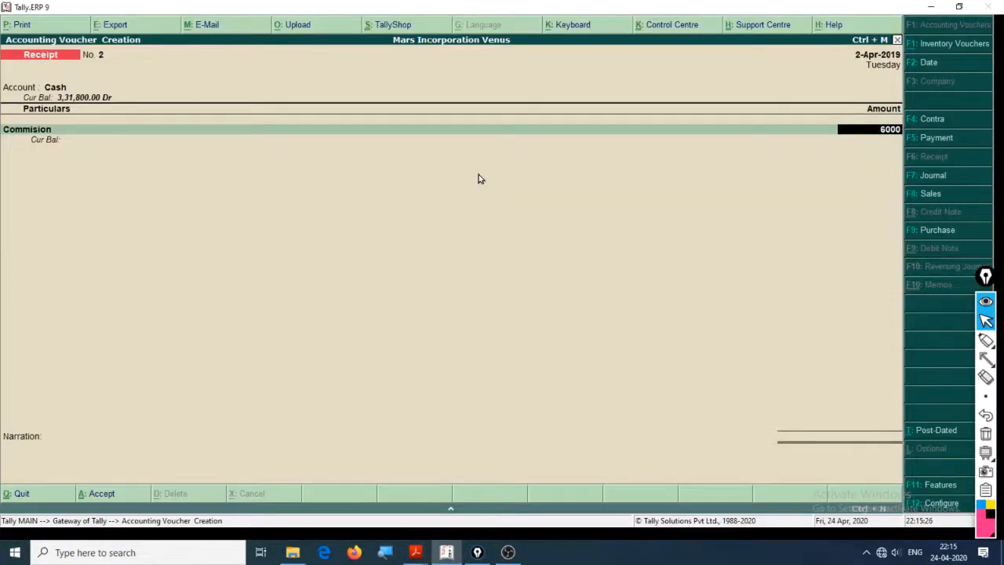
pyautogui.press('Return')
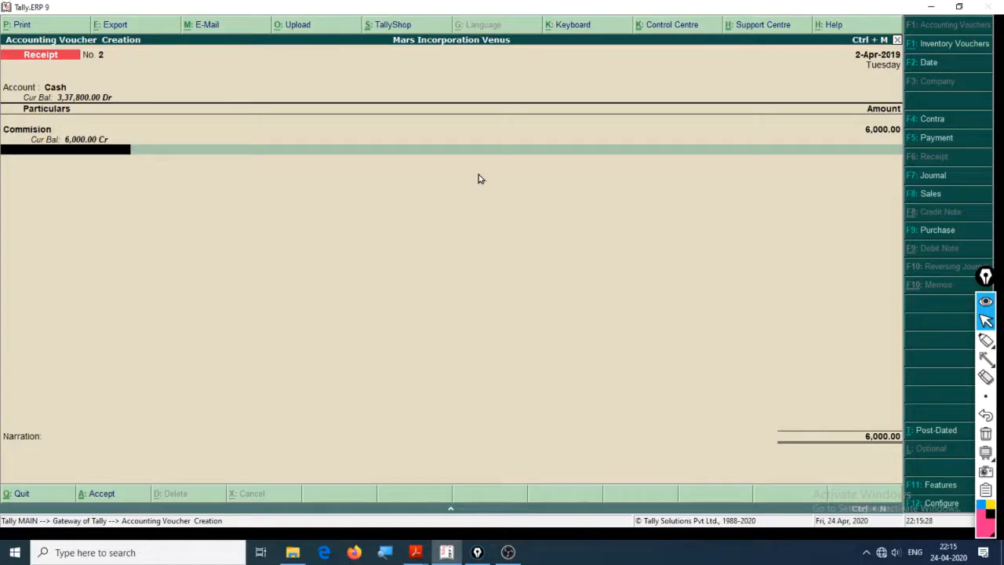
# Check the transaction date in the PDF and set the receipt voucher's date to 1.9.2019.
pyautogui.hotkey('alt', 'Tab')
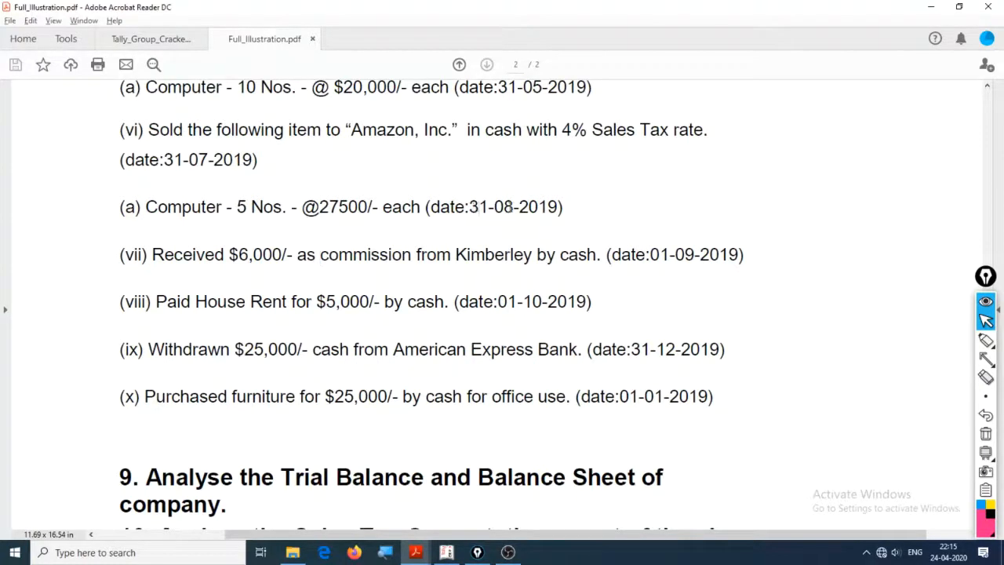
pyautogui.moveTo(474, 207); pyautogui.dragTo(556, 207)
pyautogui.moveTo(305, 129); pyautogui.dragTo(215, 159)
pyautogui.click(604, 230)
pyautogui.hotkey('alt', 'Tab')
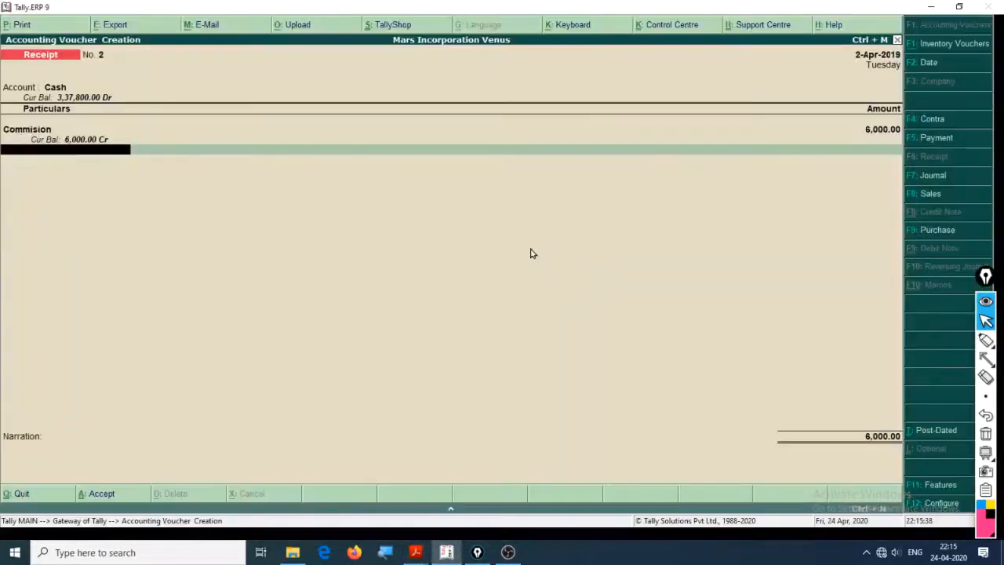
pyautogui.press('F2')
pyautogui.write('1.9.2019')
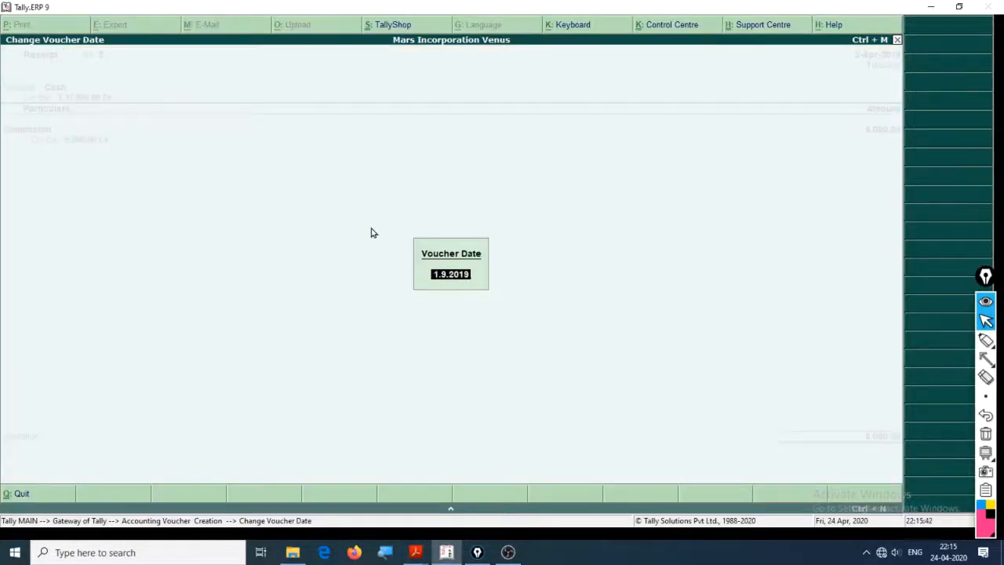
pyautogui.press('Return')
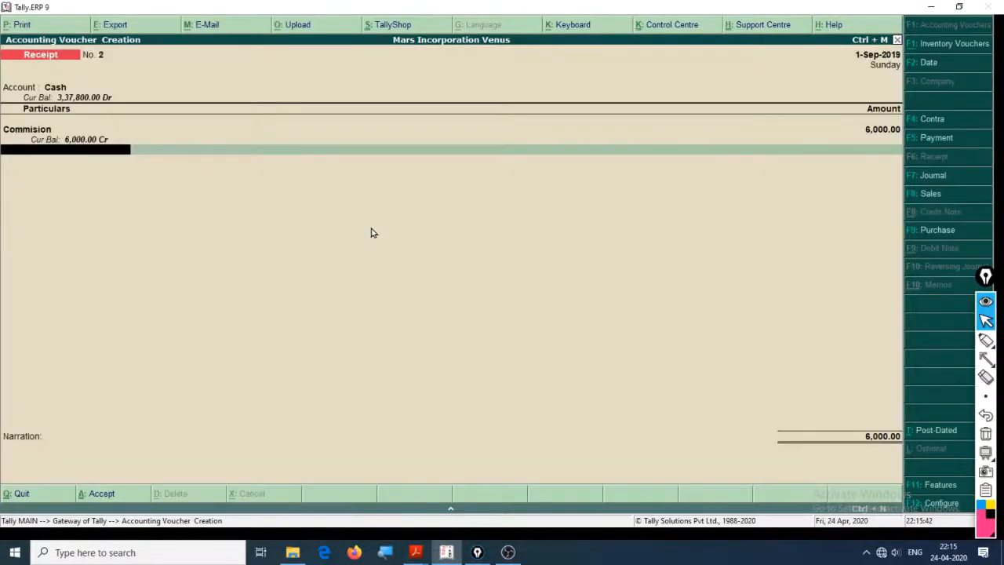
# Add the narration "Commision recd." to the receipt voucher and save it.
pyautogui.press('Return')
pyautogui.write('Co')
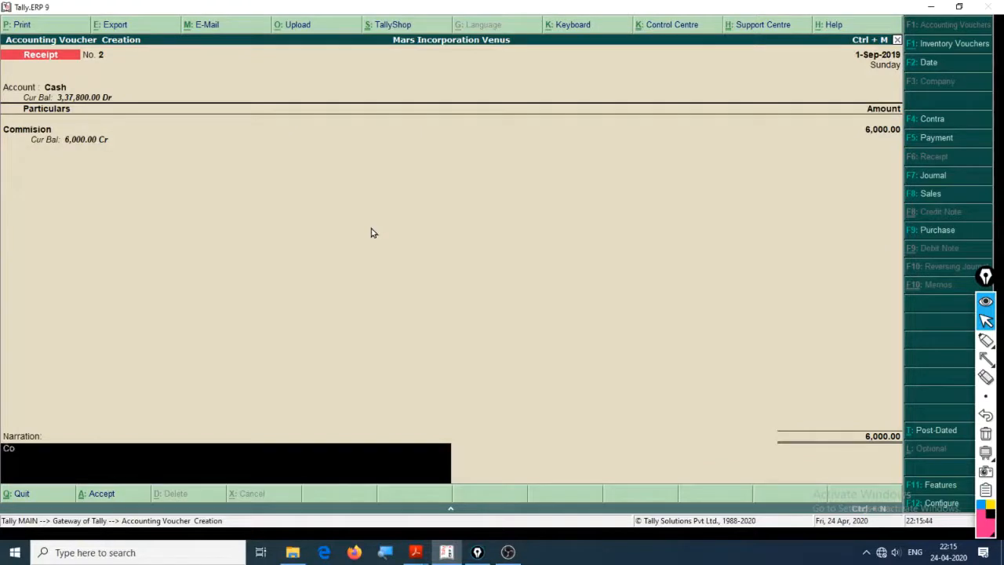
pyautogui.write('mmision recd.')
pyautogui.press('Return')
pyautogui.press('Return')
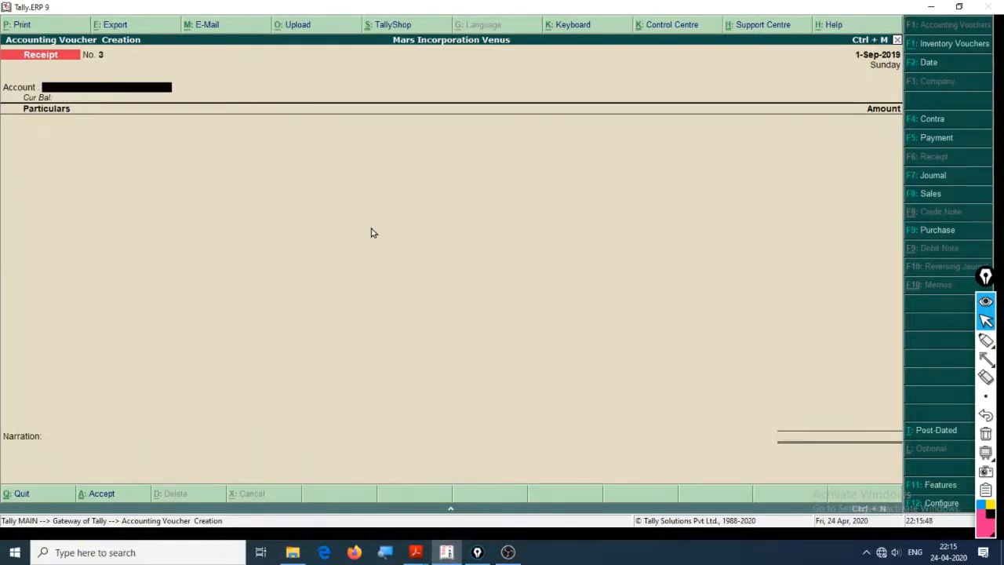
# Look up the house rent in item (viii) of the PDF and choose Cash as the account of the new receipt voucher in Tally.ERP 9.
pyautogui.hotkey('alt', 'Tab')
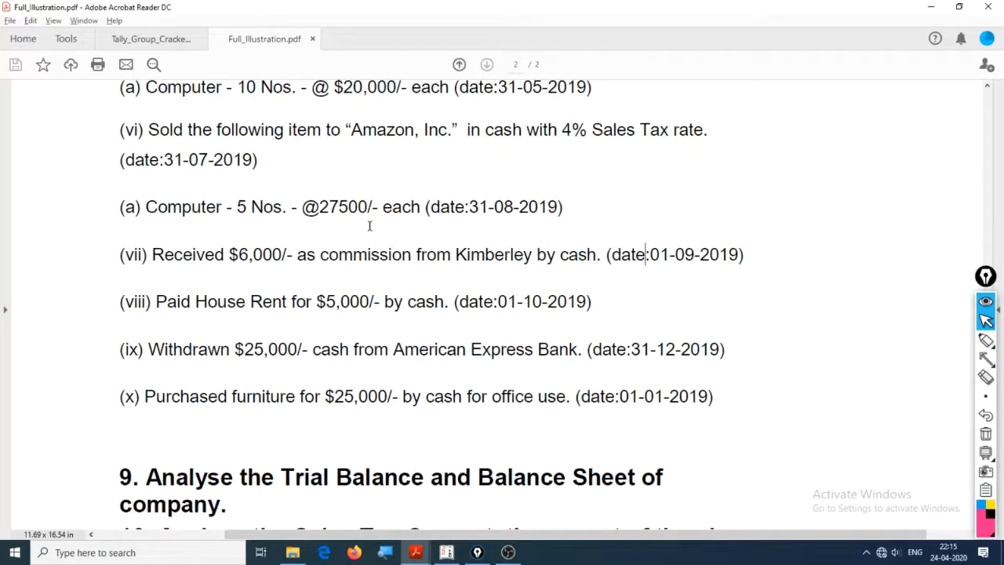
pyautogui.scroll(3, 476, 139)
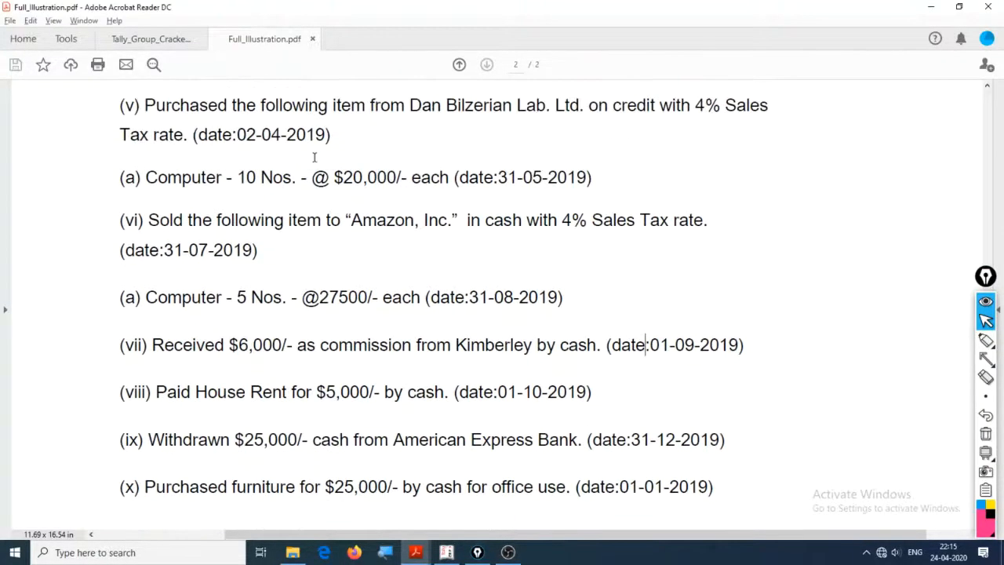
pyautogui.moveTo(289, 135); pyautogui.dragTo(539, 299)
pyautogui.scroll(-3, 213, 271)
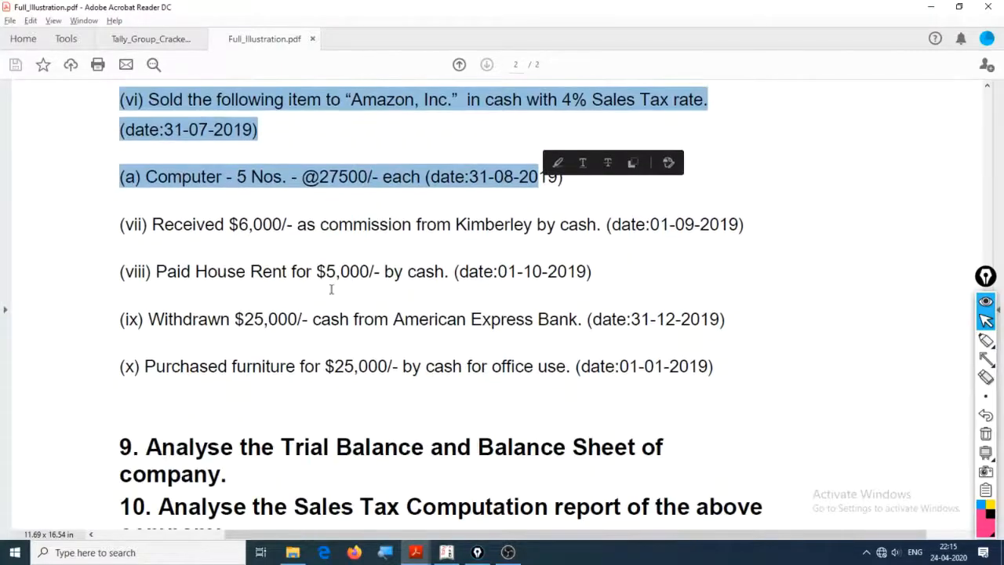
pyautogui.moveTo(196, 272); pyautogui.dragTo(369, 275)
pyautogui.hotkey('alt', 'Tab')
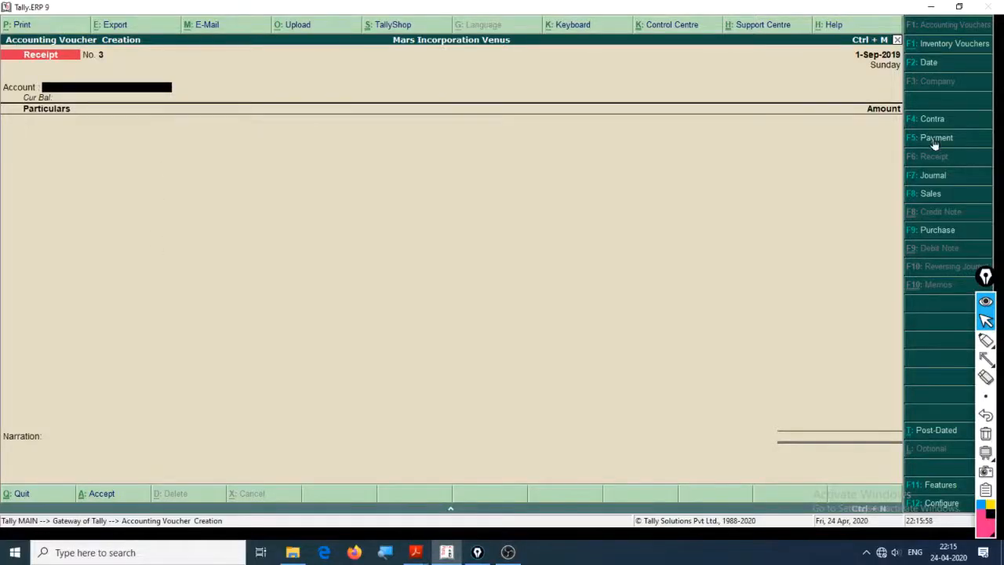
pyautogui.hotkey('alt', 'Tab')
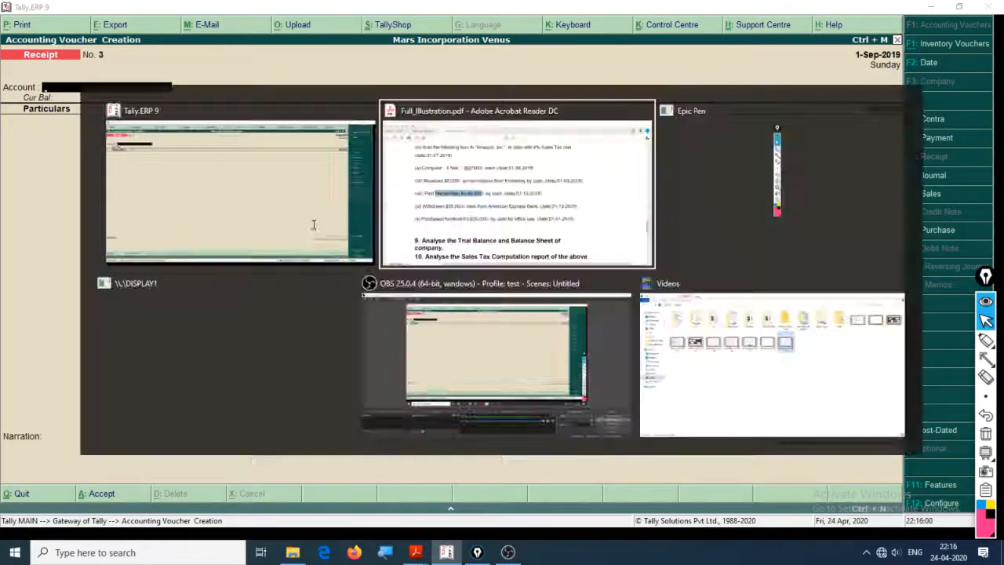
pyautogui.hotkey('alt', 'Tab')
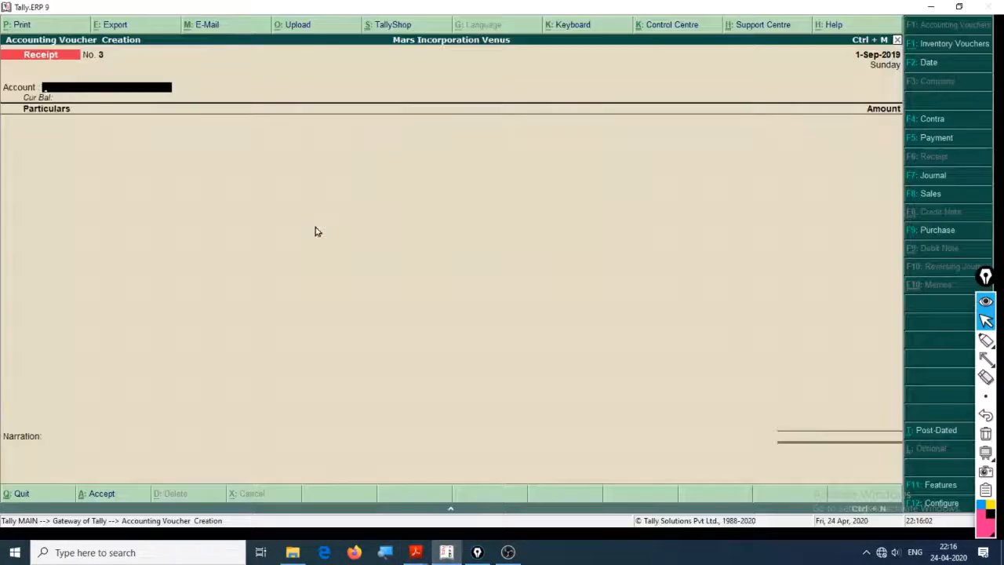
pyautogui.write('C')
pyautogui.press('Return')
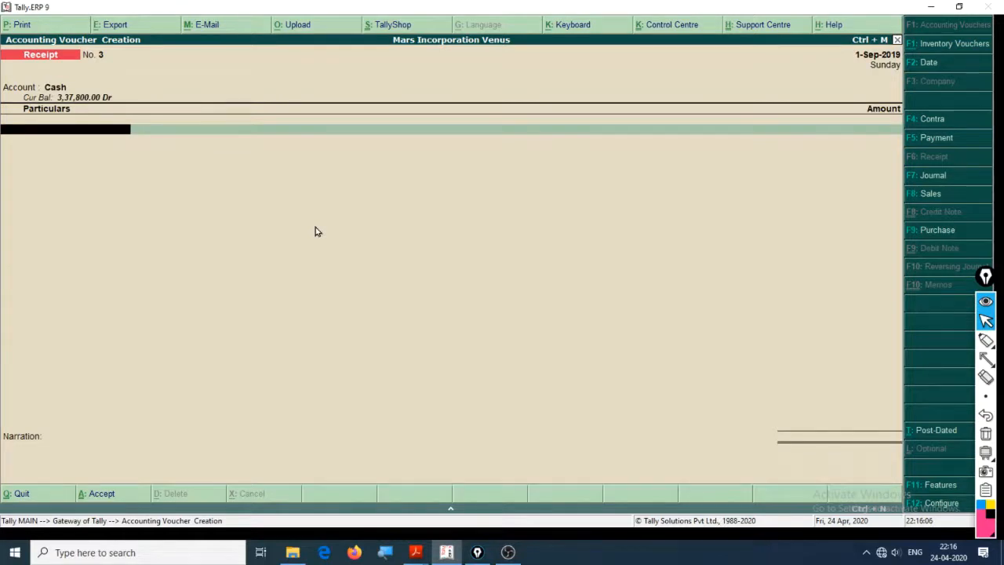
# Create a ledger named Rent under Indirect Expenses for the voucher's particulars, keeping its remaining settings at their defaults.
pyautogui.write('R')
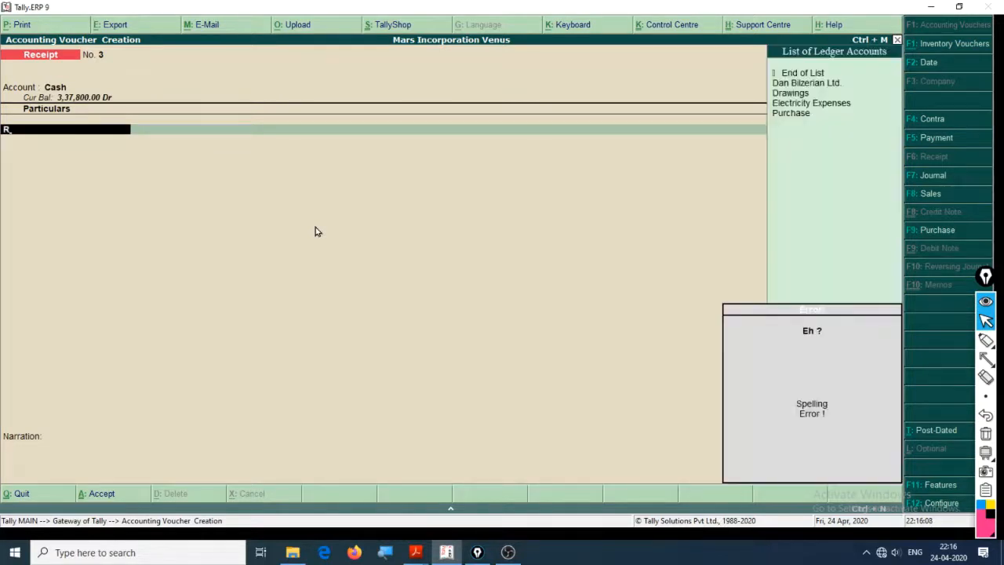
pyautogui.press('BackSpace')
pyautogui.hotkey('alt', 'c')
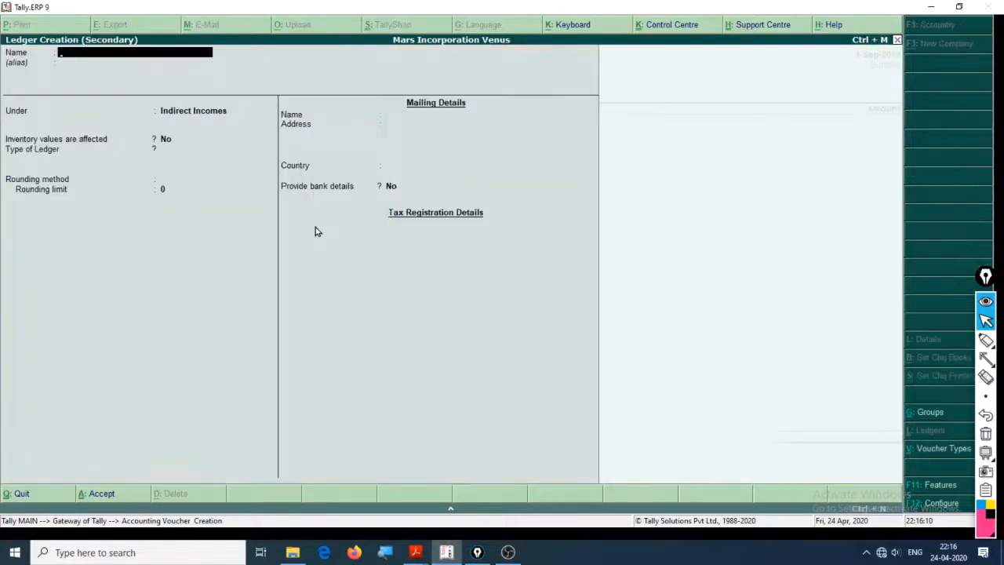
pyautogui.write('Rent')
pyautogui.press('Return')
pyautogui.press('Return')
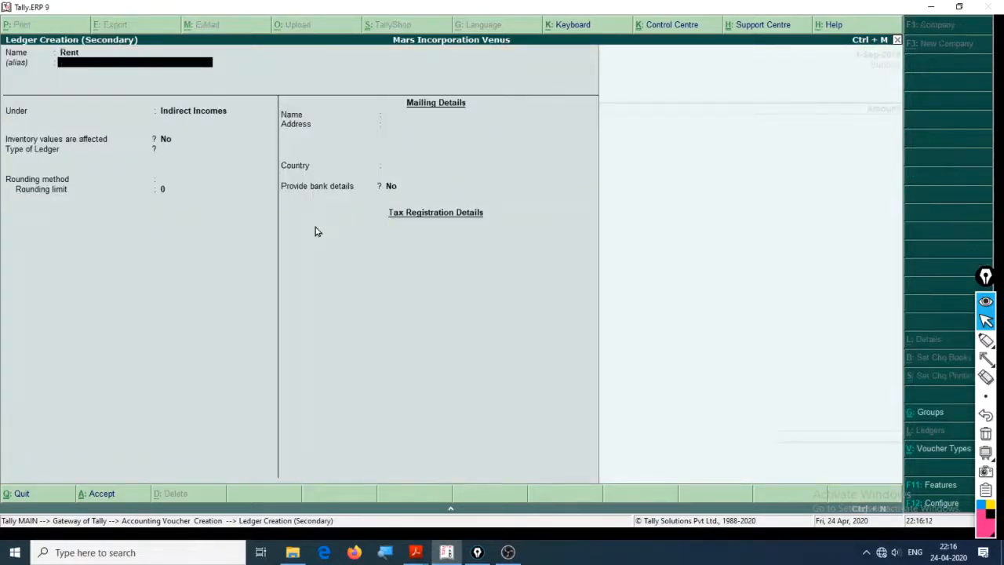
pyautogui.press('Down')
pyautogui.press('Up')
pyautogui.press('Up')
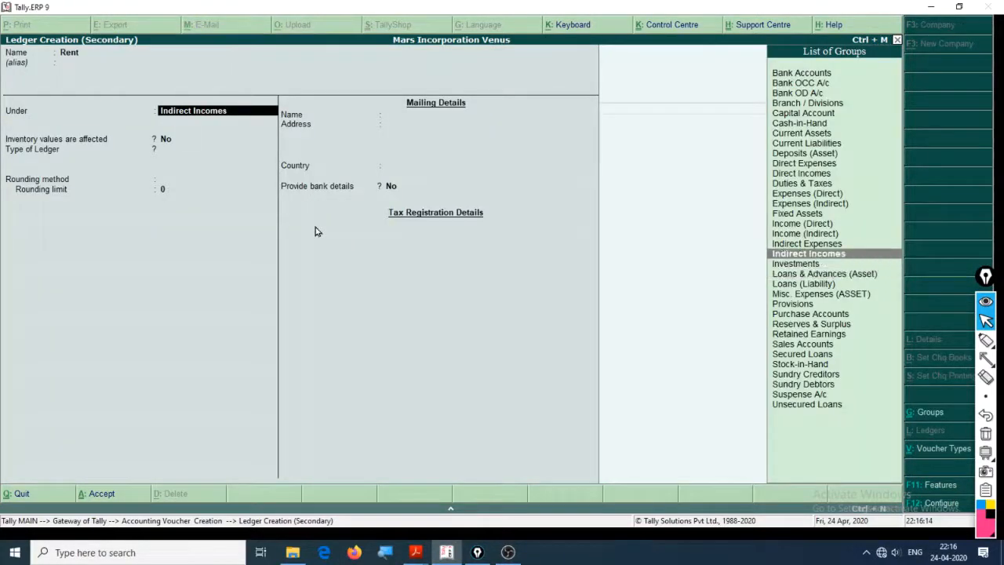
pyautogui.press('Return')
pyautogui.press('Return')
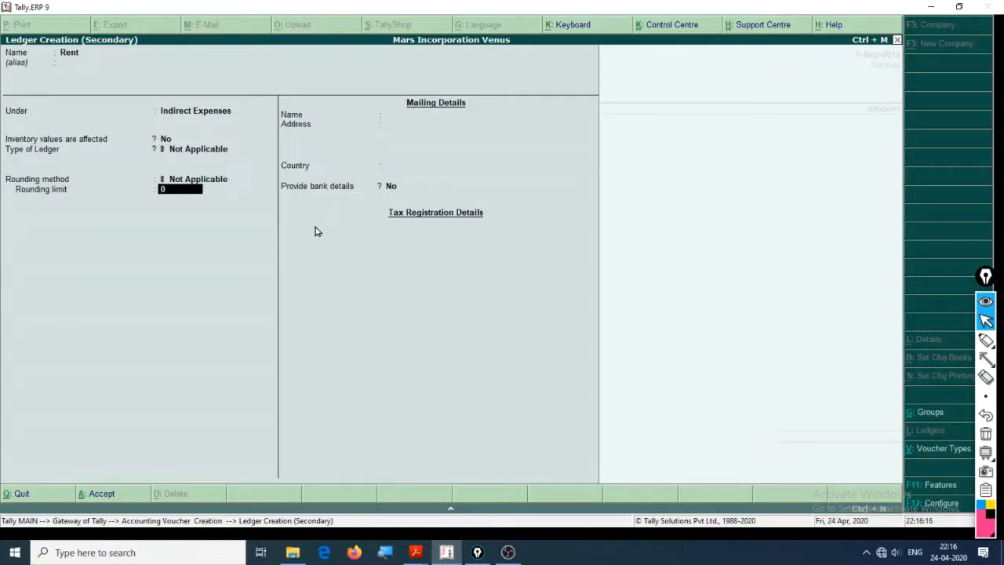
pyautogui.press('Return')
pyautogui.press('Return')
pyautogui.press('Return')
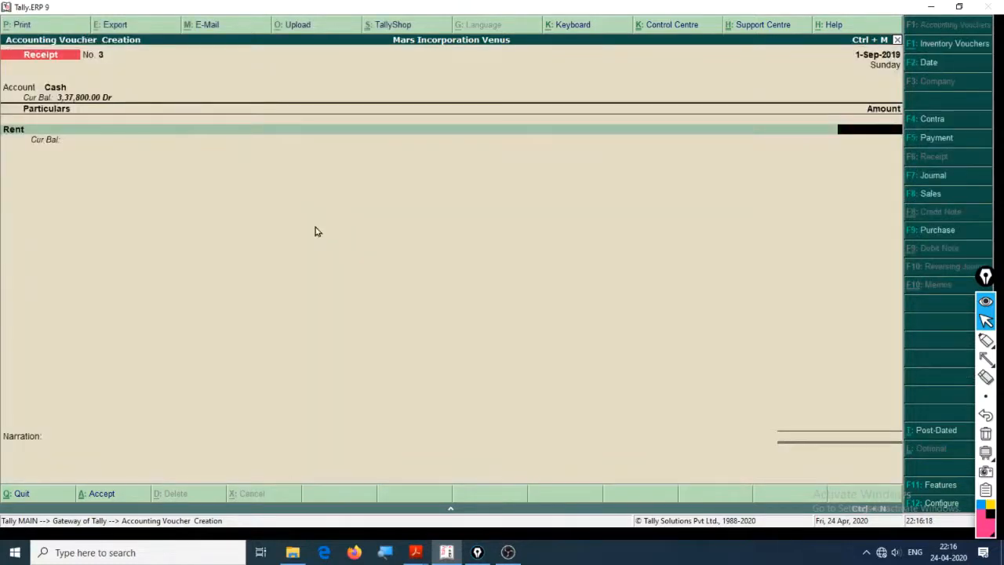
# Check the house rent amount in the PDF and enter 5000 as the Rent amount in the receipt voucher.
pyautogui.hotkey('alt', 'Tab')
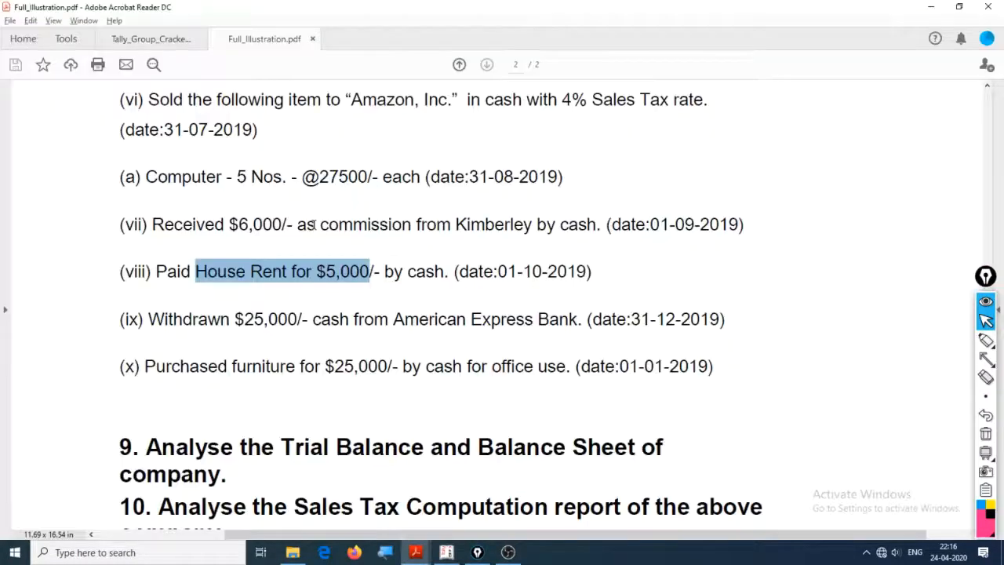
pyautogui.hotkey('alt', 'Tab')
pyautogui.write('600')
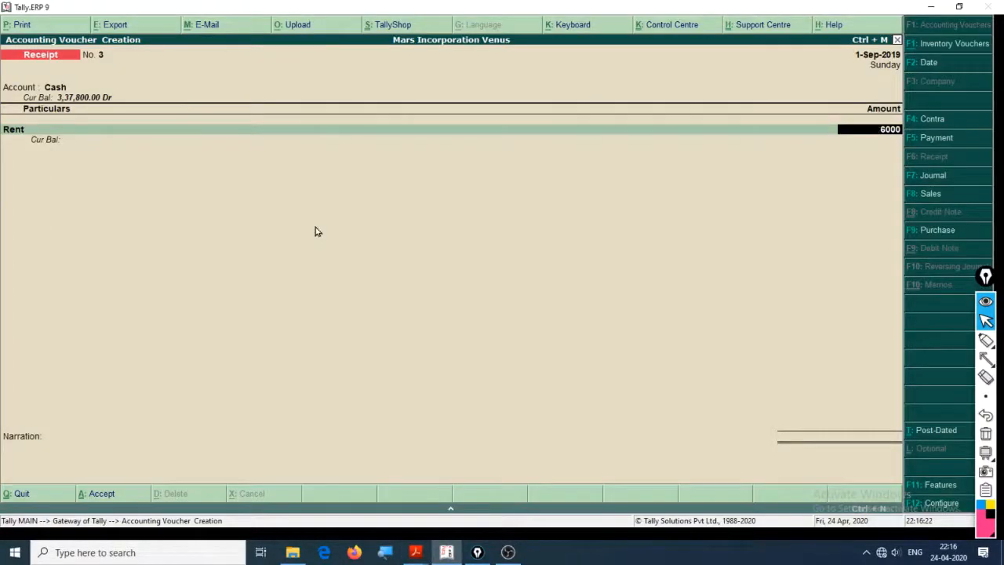
pyautogui.press('BackSpace')
pyautogui.press('BackSpace')
pyautogui.press('BackSpace')
pyautogui.write('000')
pyautogui.press('Return')
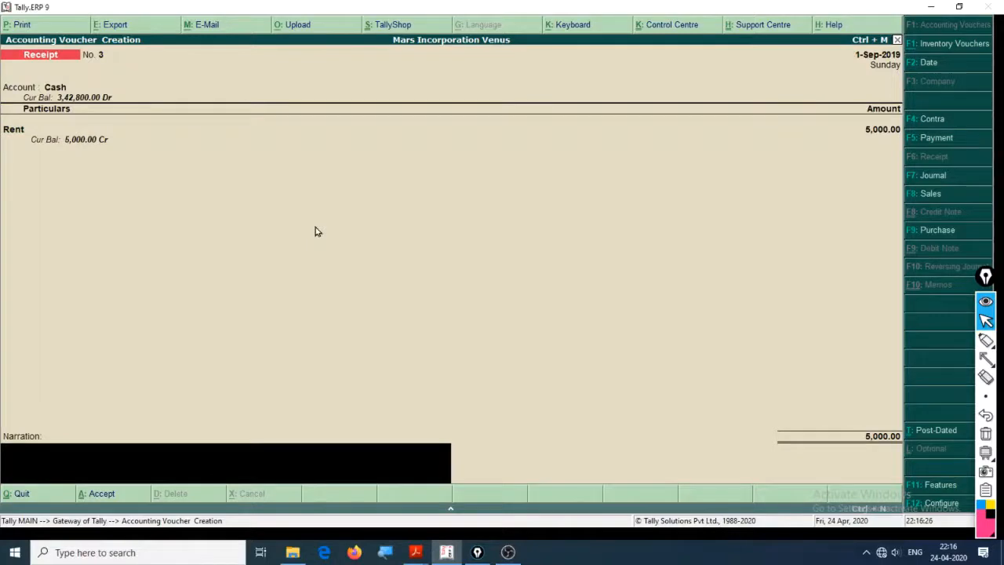
# Add the narration "Rent Paid" to the receipt voucher and save it.
pyautogui.write('Rent Paid')
pyautogui.press('Return')
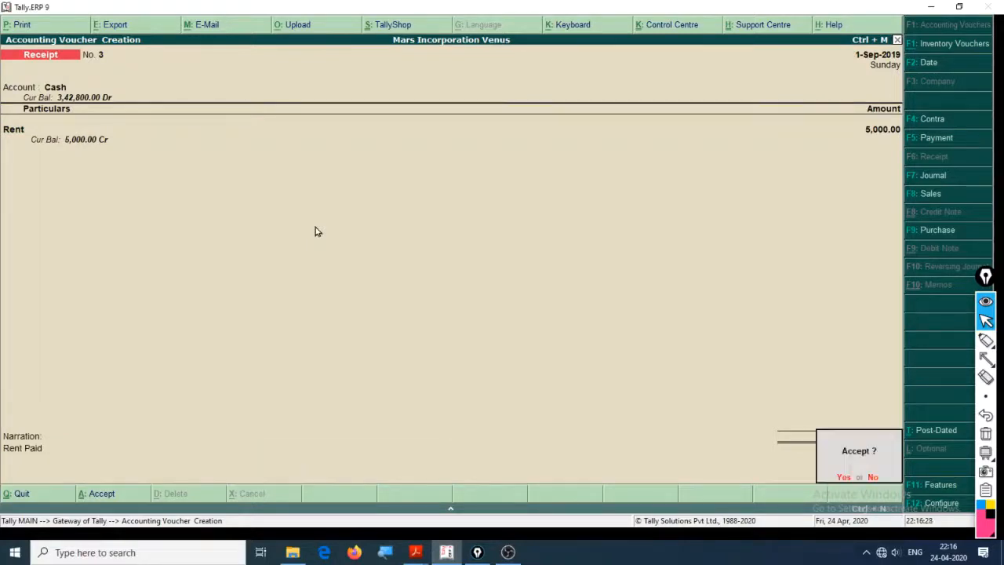
pyautogui.press('Return')
# Look up the cash withdrawal in item (ix) of the PDF and start a contra voucher in Tally.ERP 9 with Cash as the account.
pyautogui.hotkey('alt', 'Tab')
pyautogui.press('Down')
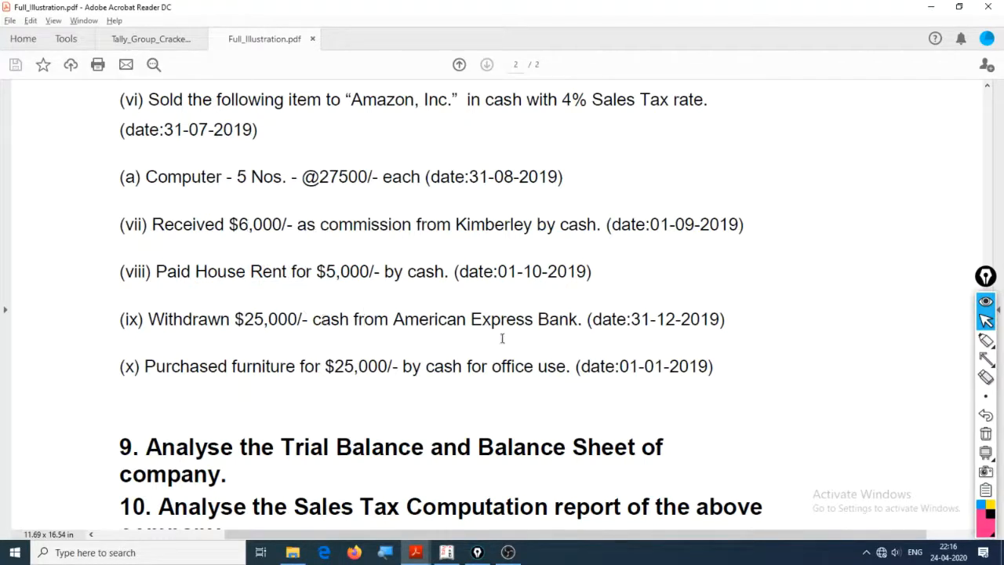
pyautogui.doubleClick(328, 320)
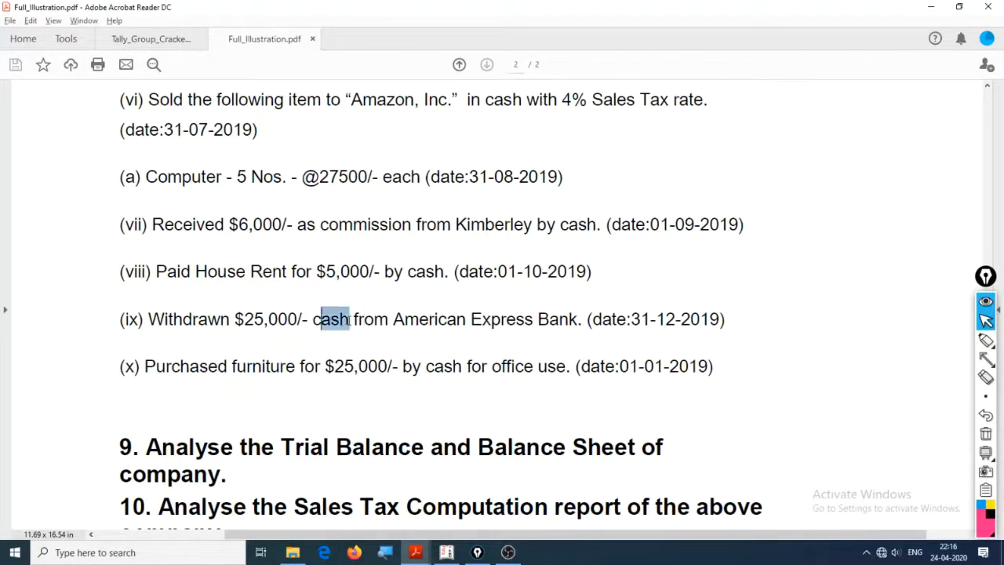
pyautogui.moveTo(471, 320); pyautogui.dragTo(628, 339)
pyautogui.hotkey('alt', 'Tab')
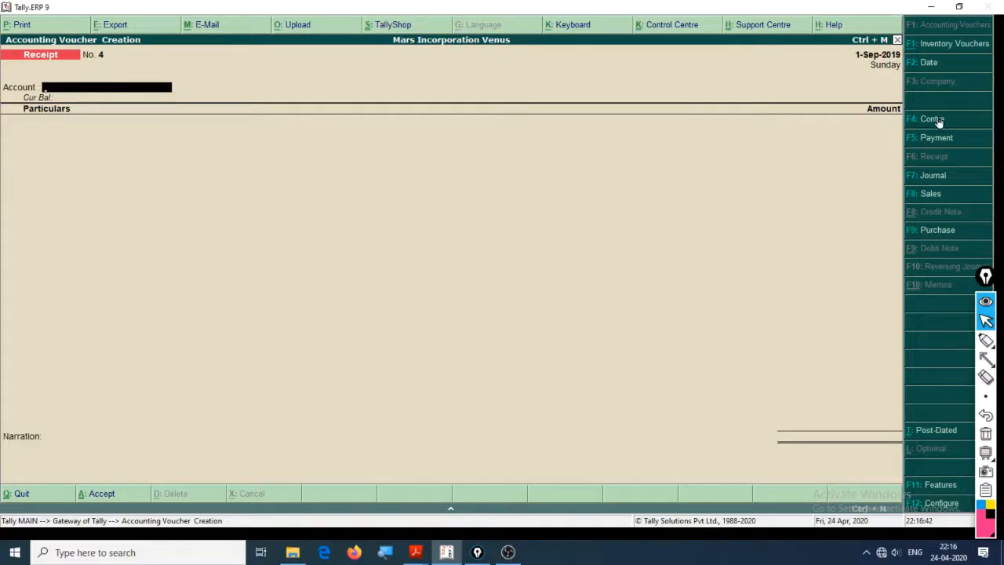
pyautogui.press('Return')
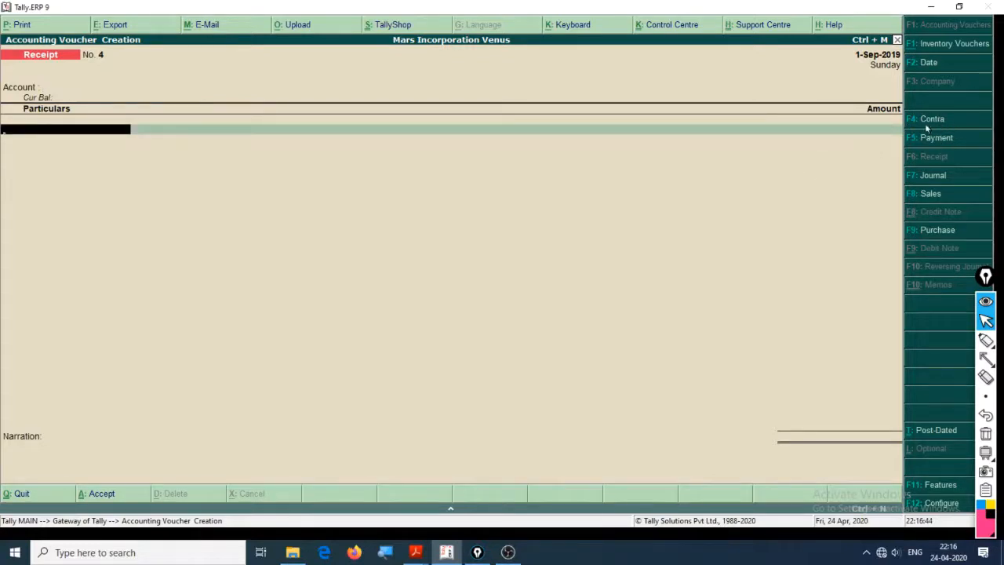
pyautogui.press('F4')
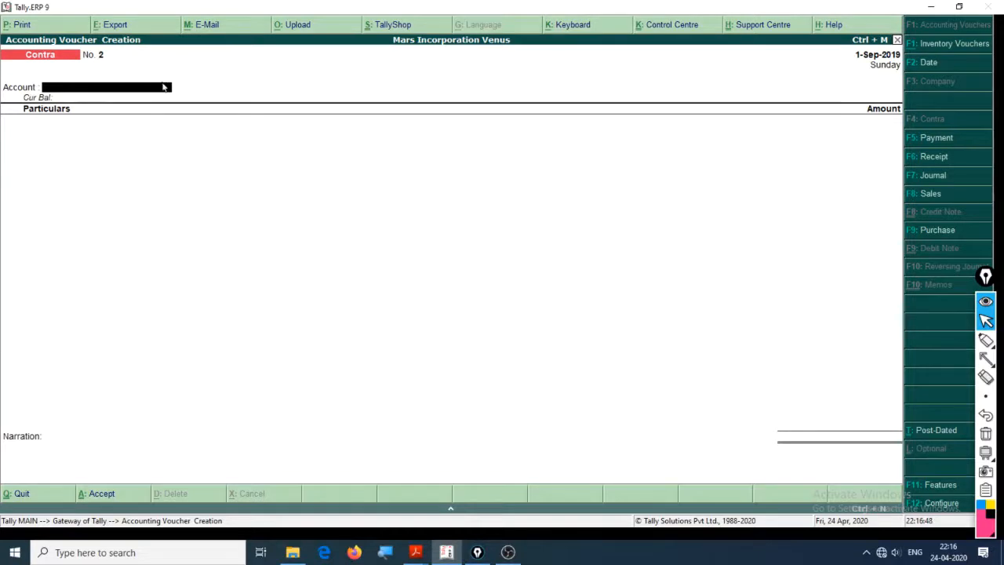
pyautogui.write('Cash')
pyautogui.press('Return')
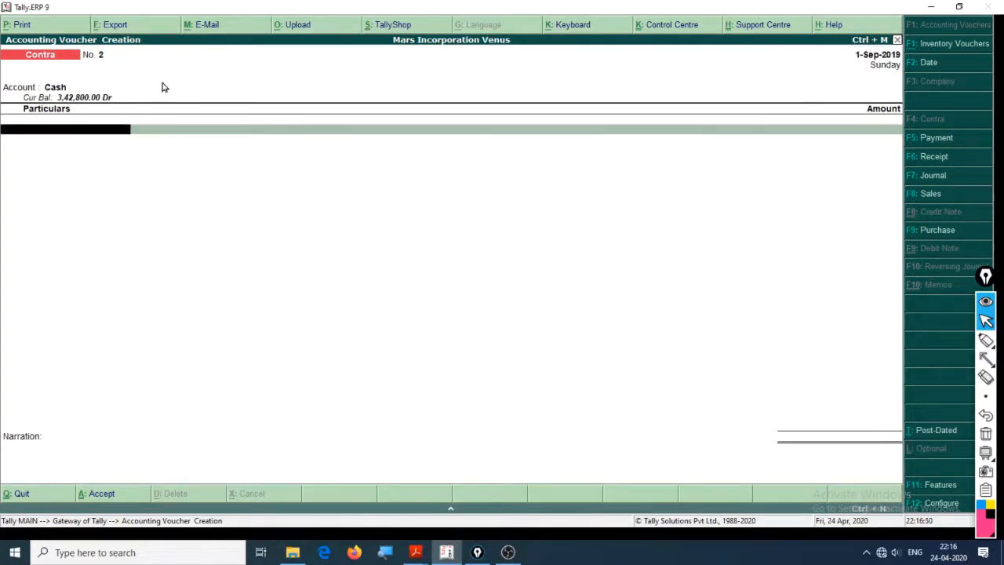
# Choose American Express Bank as the particulars ledger of the contra voucher.
pyautogui.write('Bank')
pyautogui.press('Return')
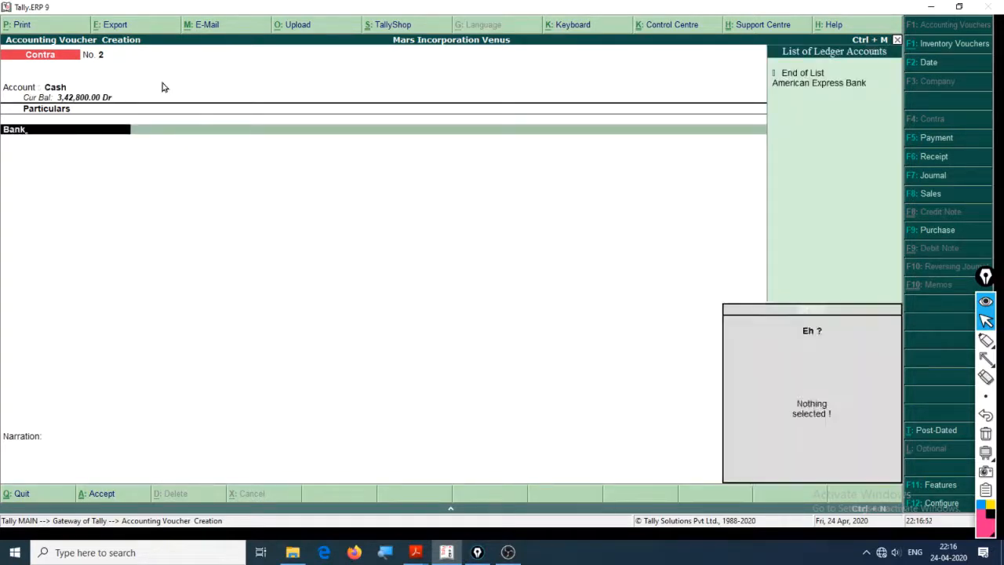
pyautogui.press('Down')
pyautogui.press('Return')
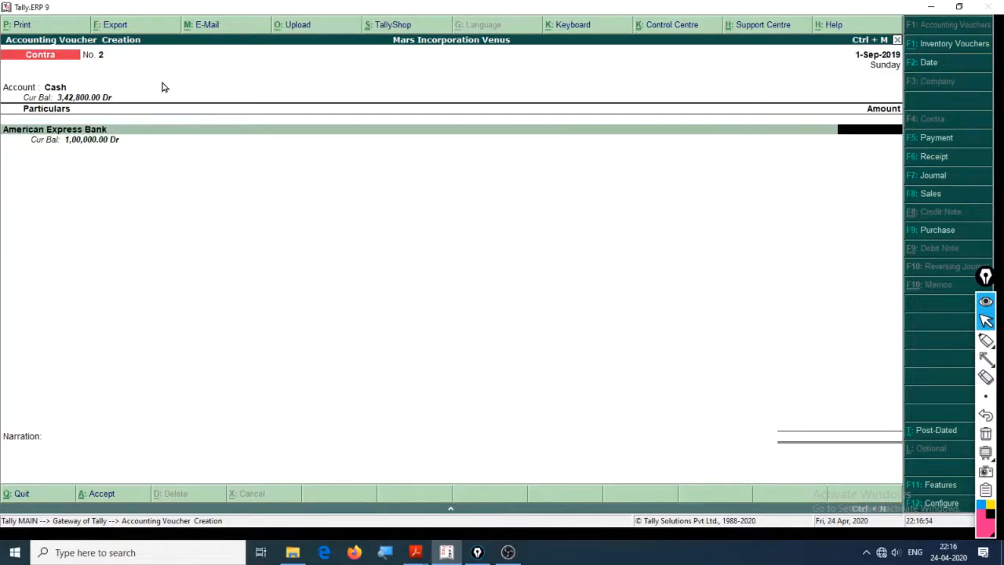
# Check the withdrawal amount in the PDF, enter 25000 for American Express Bank and keep the default Cheque bank allocation.
pyautogui.hotkey('alt', 'Tab')
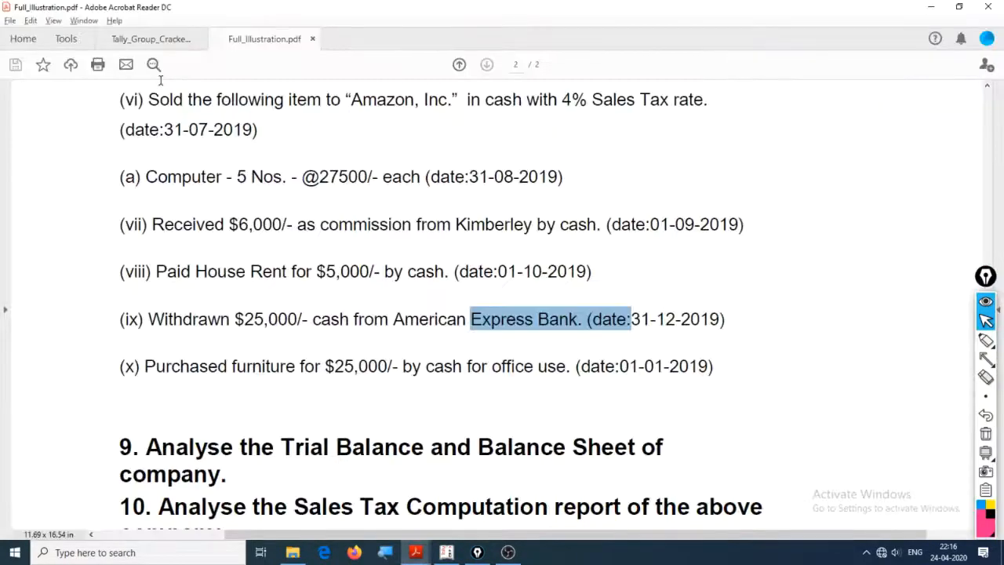
pyautogui.hotkey('alt', 'Tab')
pyautogui.write('25000')
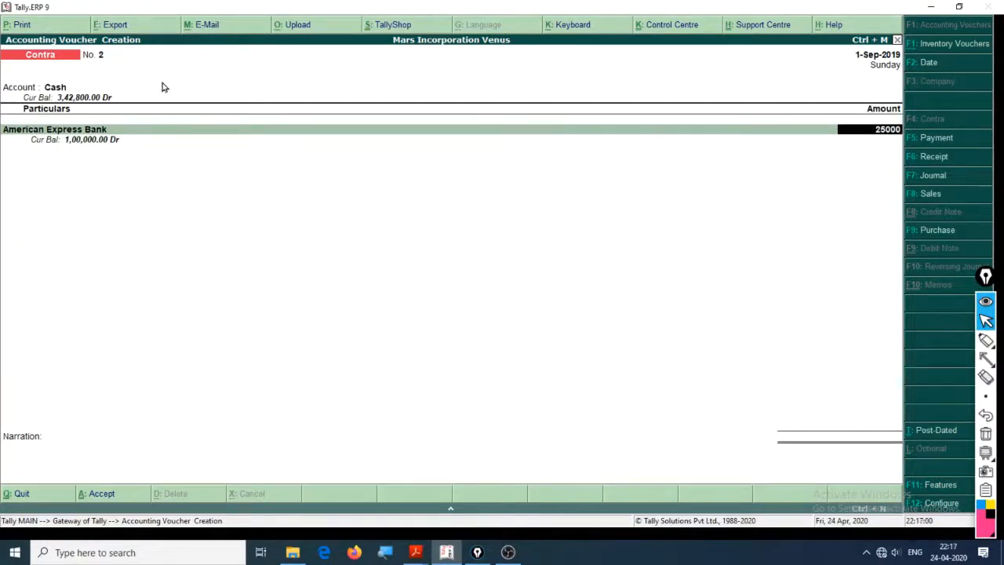
pyautogui.press('Return')
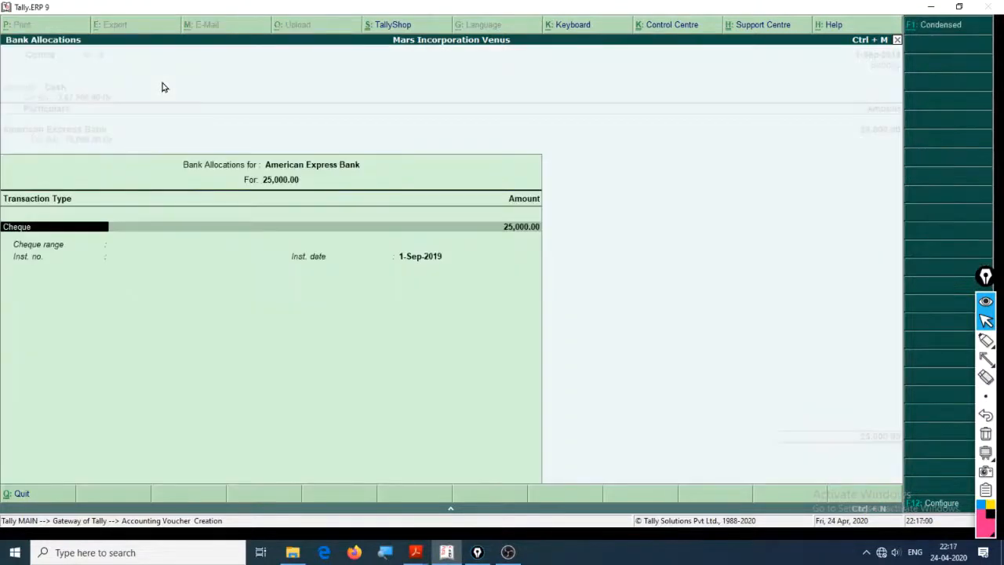
pyautogui.press('Return')
pyautogui.press('Return')
pyautogui.press('Return')
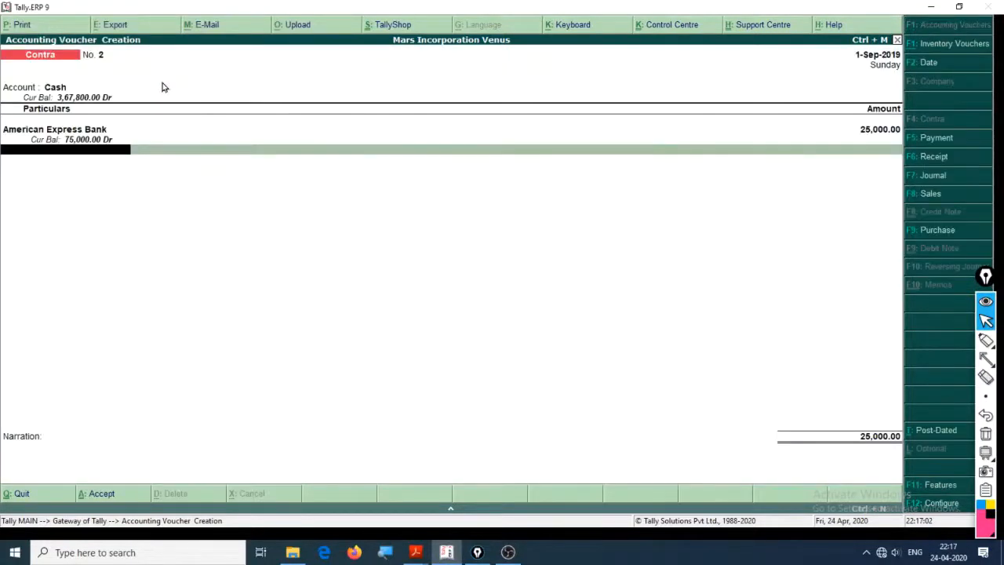
# Finish the contra voucher's particulars, add the narration "Cash withdrawal" and save the voucher.
pyautogui.press('Return')
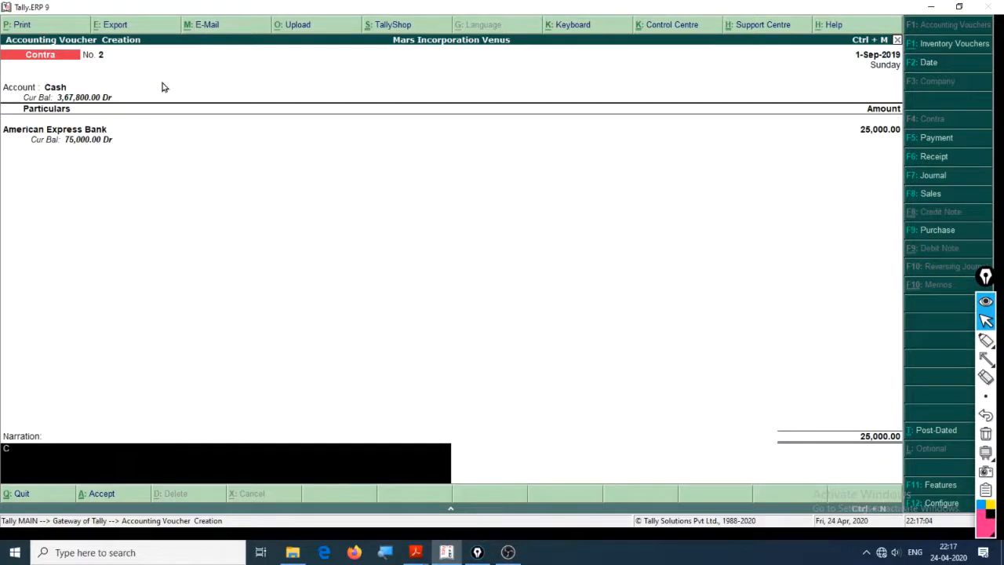
pyautogui.write('Cash withdrawal')
pyautogui.press('Return')
pyautogui.press('Return')
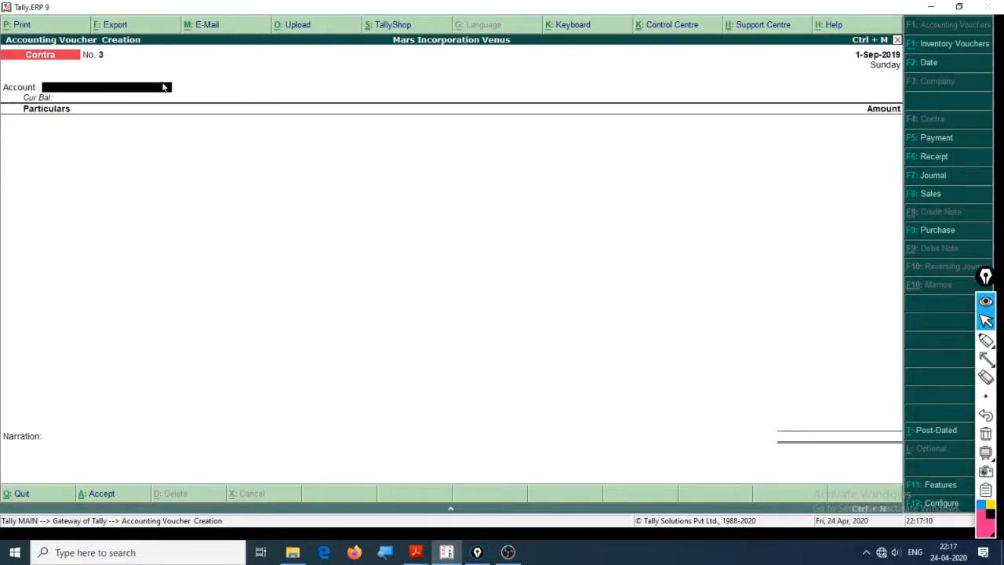
# Look up the furniture purchase in item (x) of the PDF and start a payment voucher in Tally.ERP 9 with Cash as the account.
pyautogui.hotkey('alt', 'Tab')
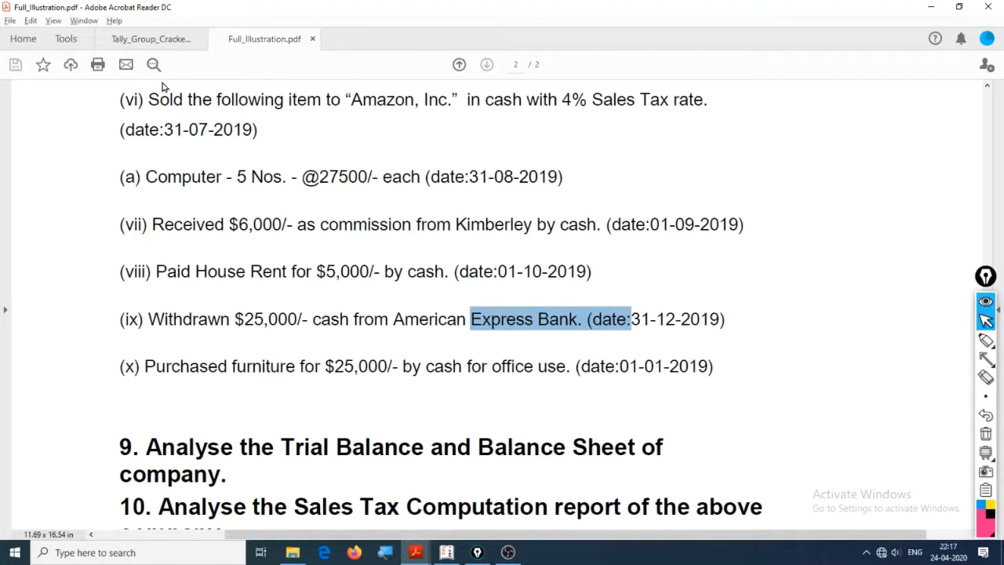
pyautogui.moveTo(631, 320); pyautogui.dragTo(720, 325)
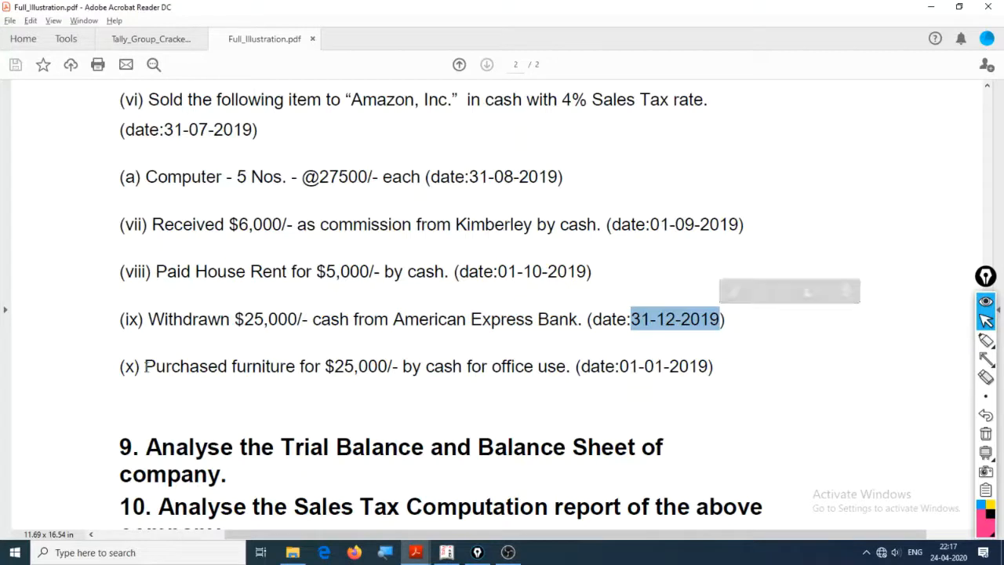
pyautogui.moveTo(145, 366); pyautogui.dragTo(699, 374)
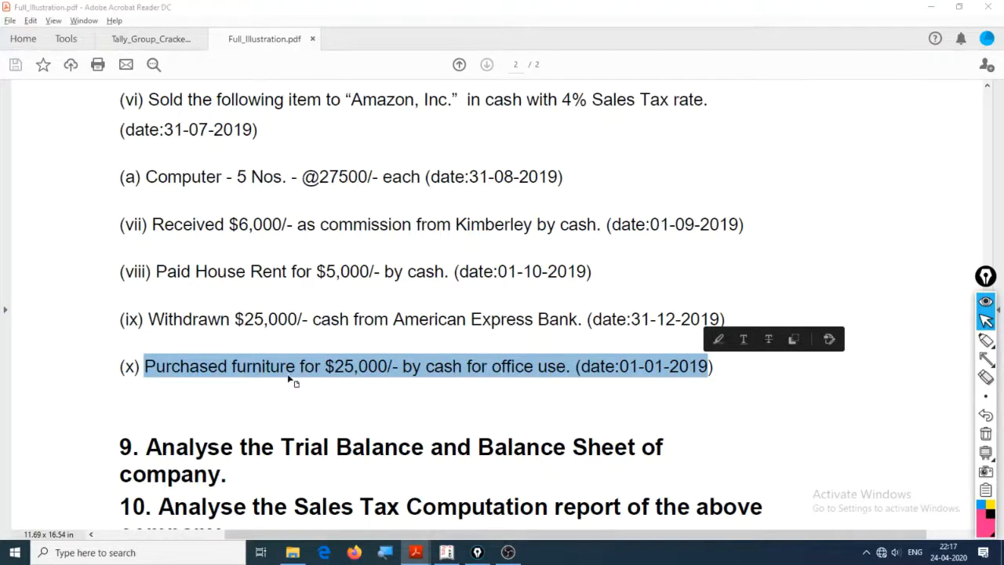
pyautogui.hotkey('alt', 'Tab')
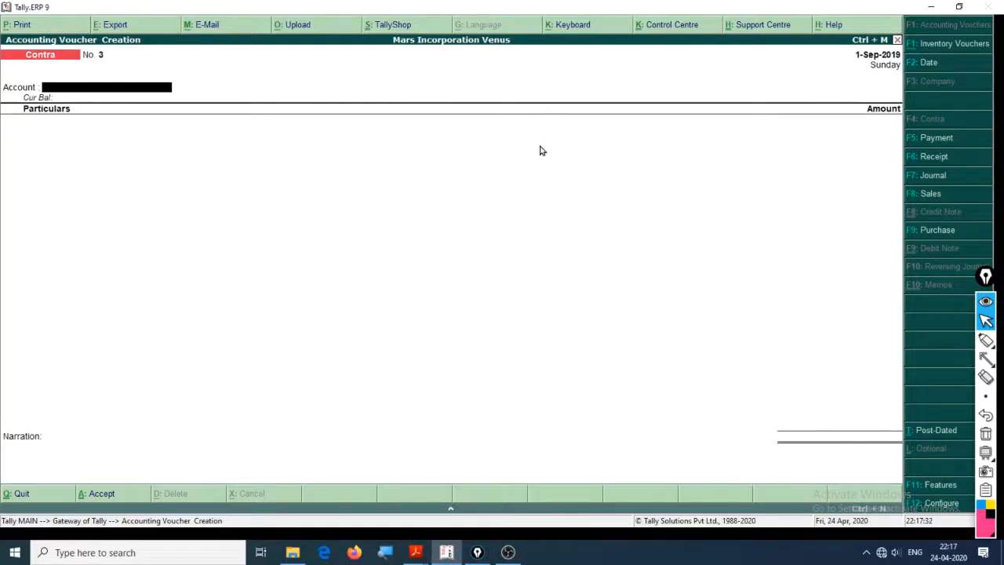
pyautogui.press('Return')
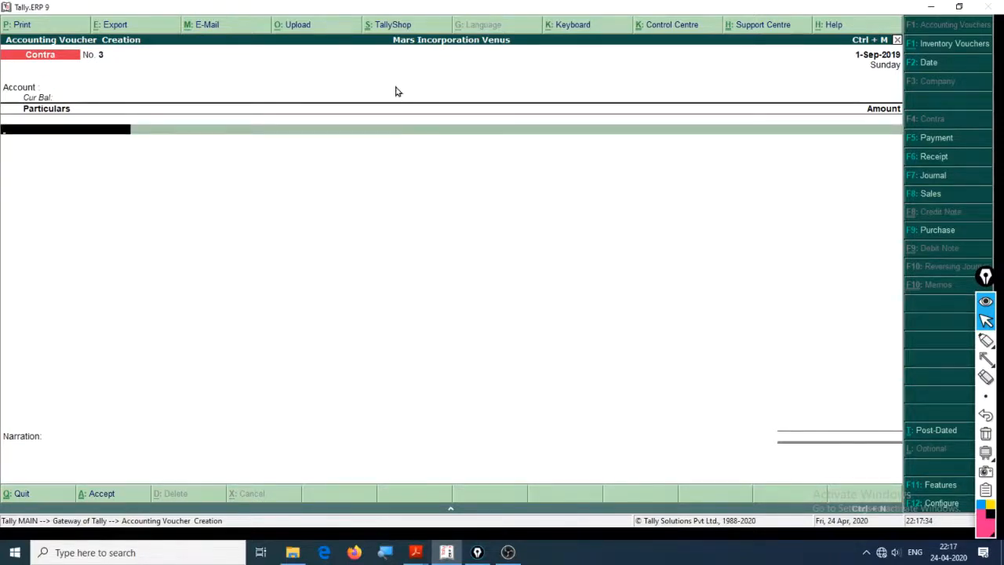
pyautogui.press('F5')
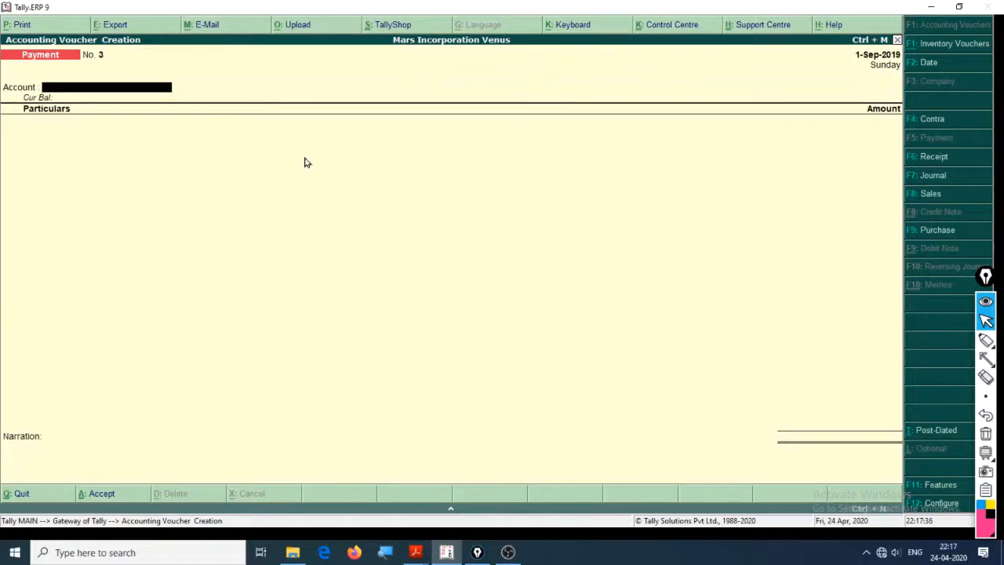
pyautogui.write('Cash')
pyautogui.press('Return')
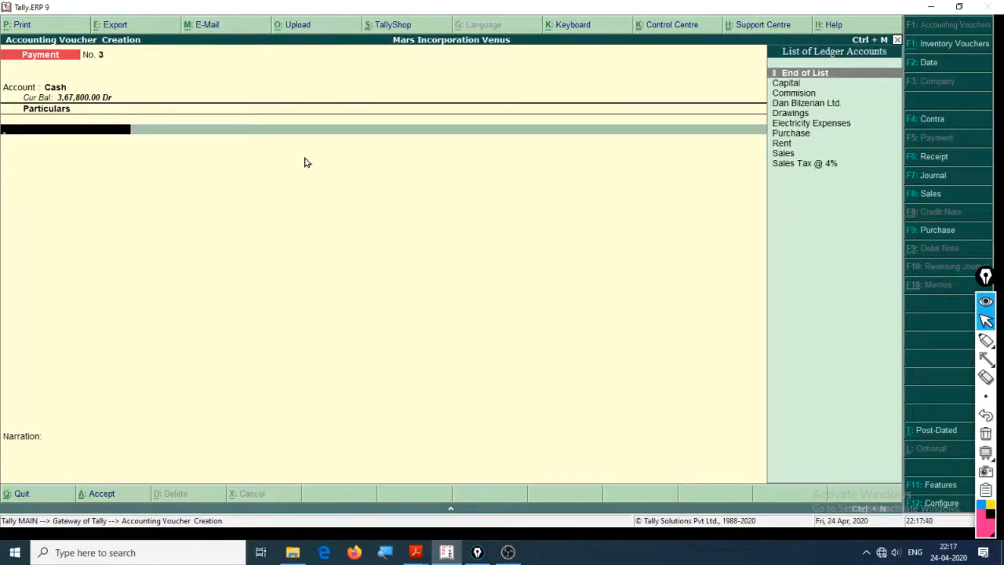
# Create a ledger named Furniture under Fixed Assets for the payment voucher's particulars, keeping its remaining settings at their defaults.
pyautogui.hotkey('alt', 'c')
pyautogui.write('Furni')
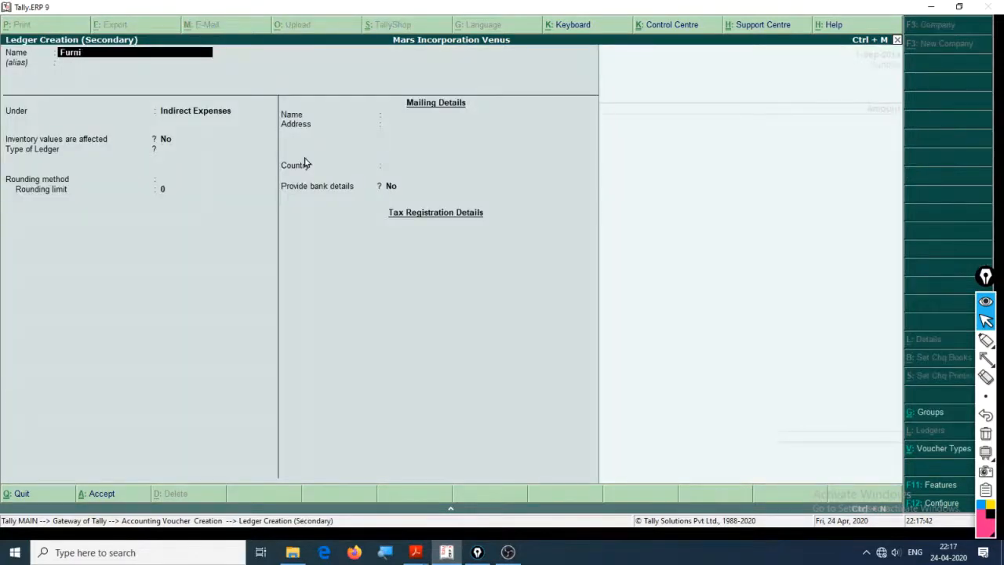
pyautogui.write('ture')
pyautogui.press('Return')
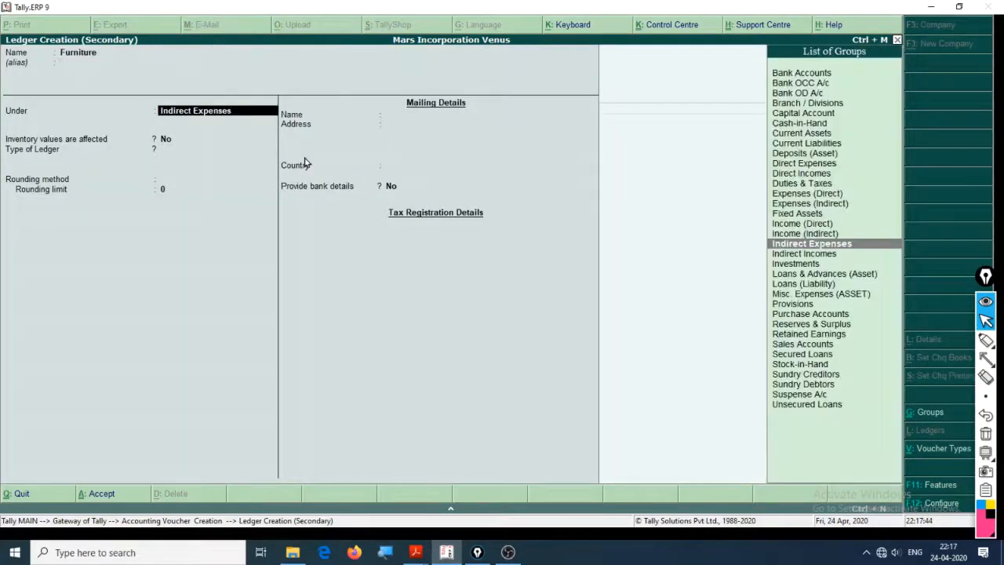
pyautogui.write('fi')
pyautogui.press('Return')
pyautogui.press('Return')
pyautogui.press('Return')
pyautogui.press('Return')
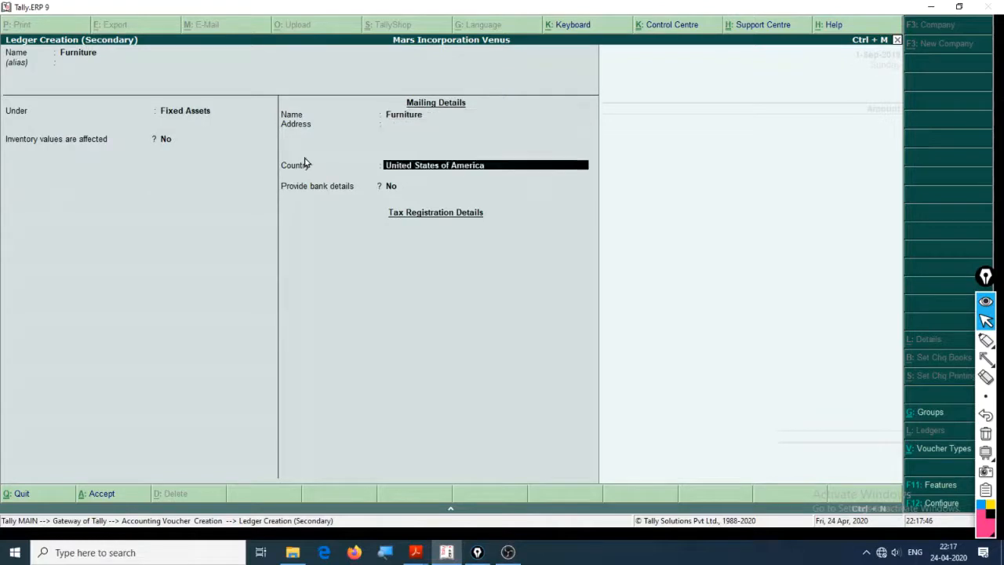
pyautogui.press('Return')
pyautogui.press('Return')
pyautogui.press('Return')
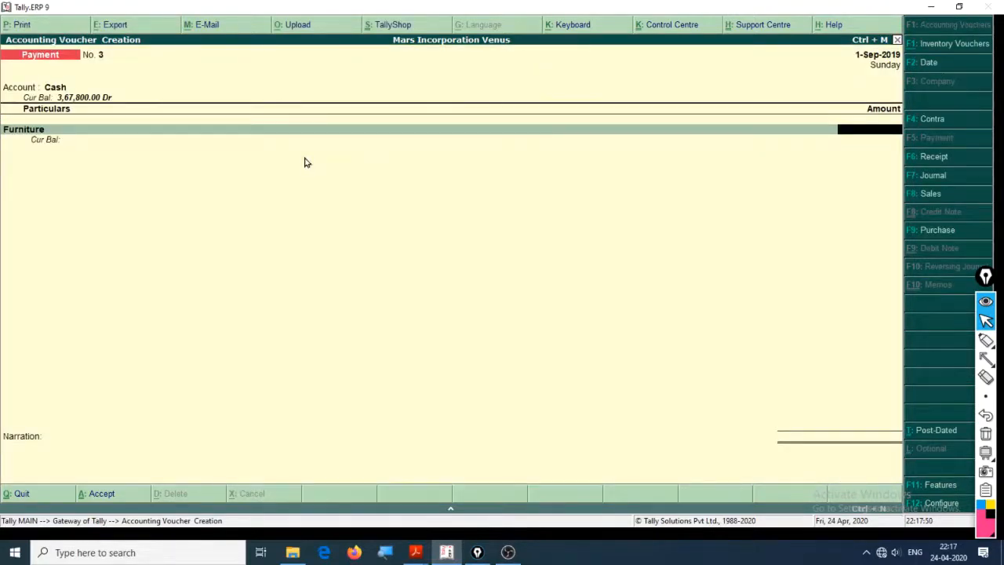
# Check the furniture price in the PDF and enter 25000 as the Furniture amount in the payment voucher.
pyautogui.hotkey('alt', 'Tab')
pyautogui.hotkey('alt', 'Tab')
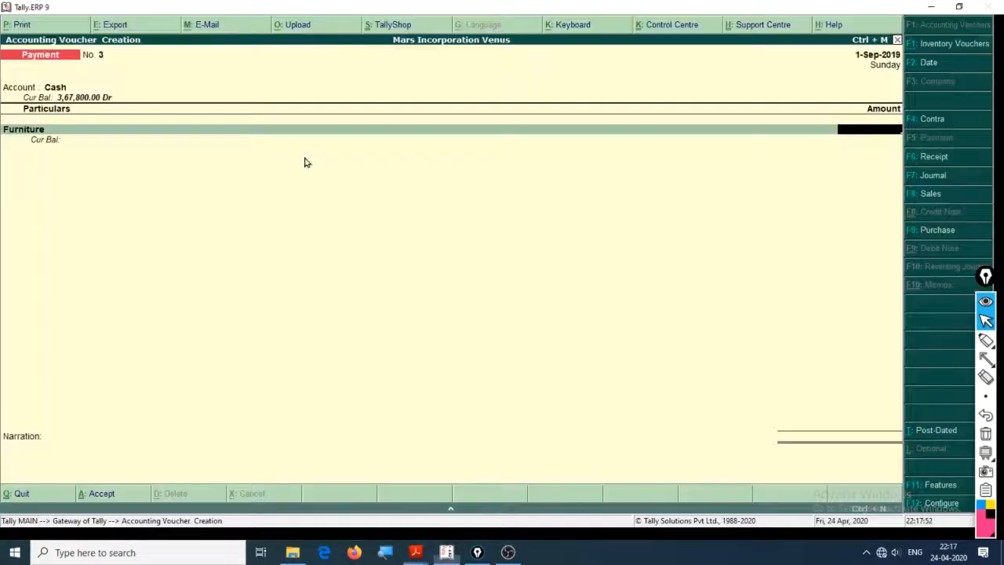
pyautogui.write('2500')
pyautogui.press('Return')
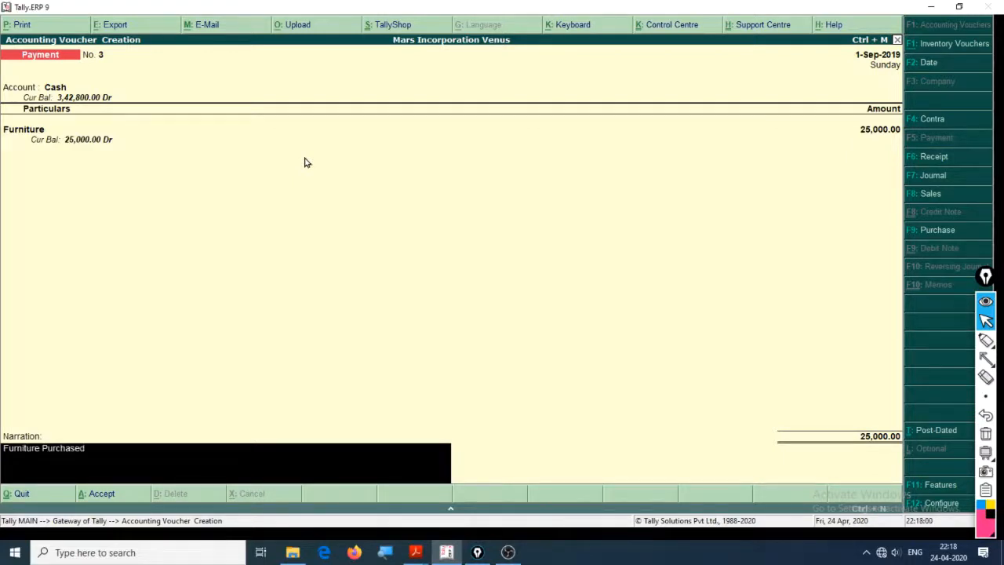
# Save the payment voucher with the narration "Furniture Purchased" and quit voucher creation to return to the Gateway of Tally.
pyautogui.press('Return')
pyautogui.press('Return')
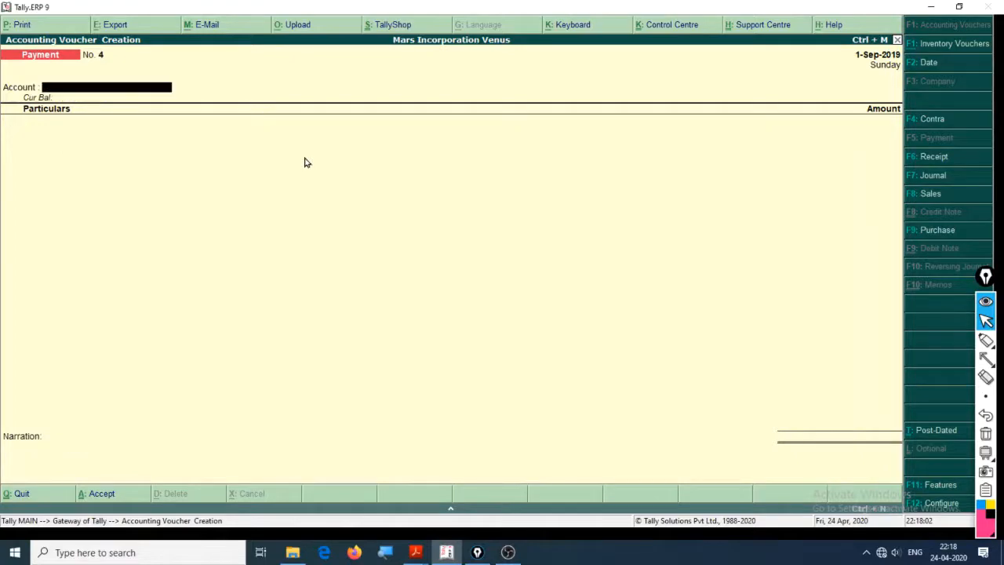
pyautogui.press('Escape')
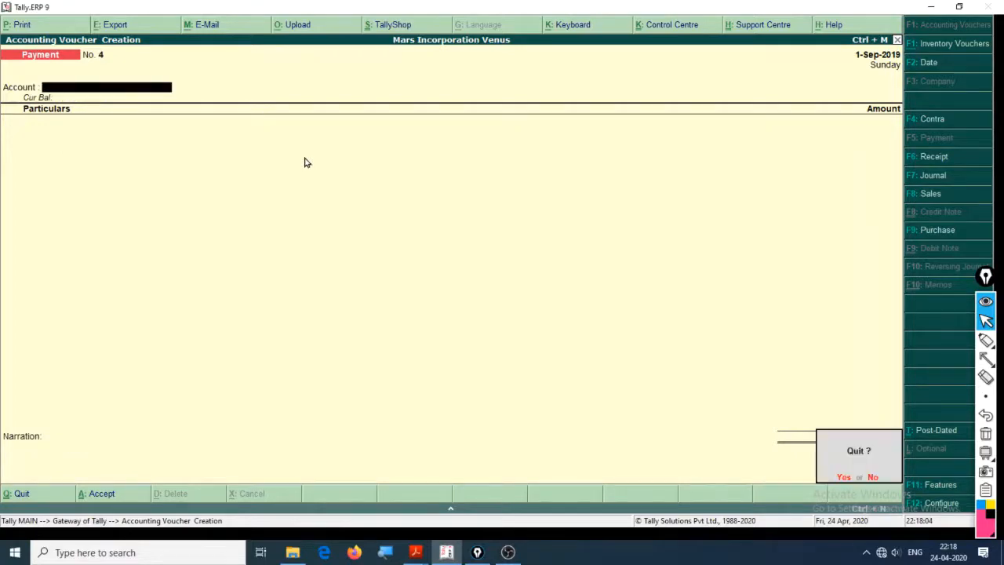
pyautogui.press('y')
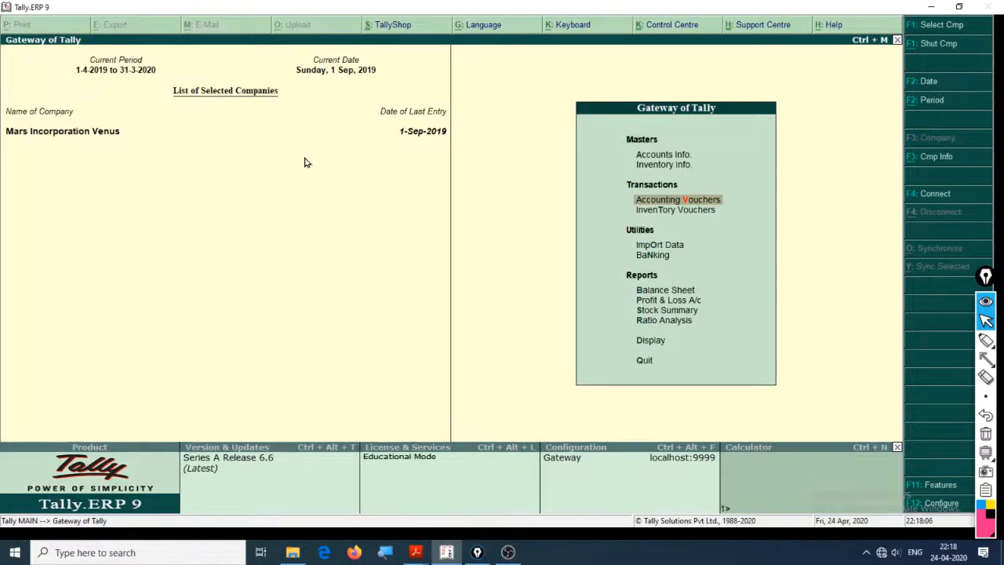
# Review the dated purchase and sale transactions in items (v) and (vi) of Full_Illustration.pdf.
pyautogui.hotkey('alt', 'Tab')
pyautogui.scroll(4, 303, 156)
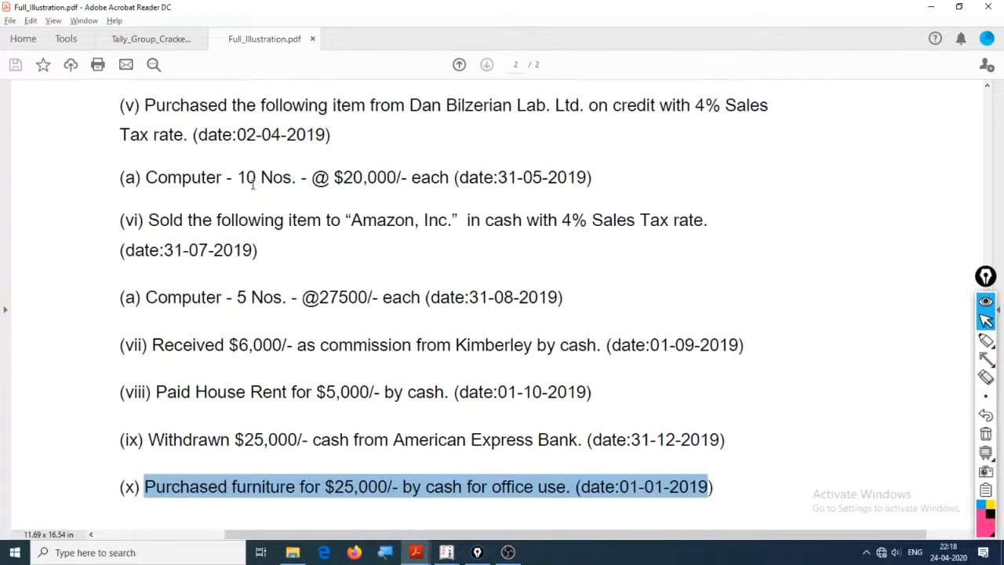
pyautogui.click(155, 135)
pyautogui.moveTo(155, 135); pyautogui.dragTo(257, 165)
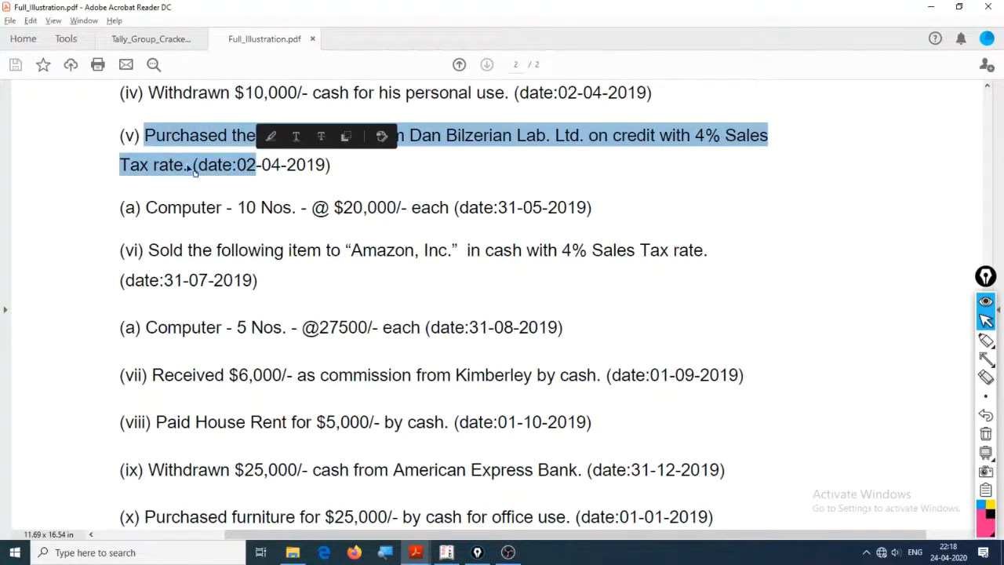
pyautogui.moveTo(182, 260); pyautogui.dragTo(252, 283)
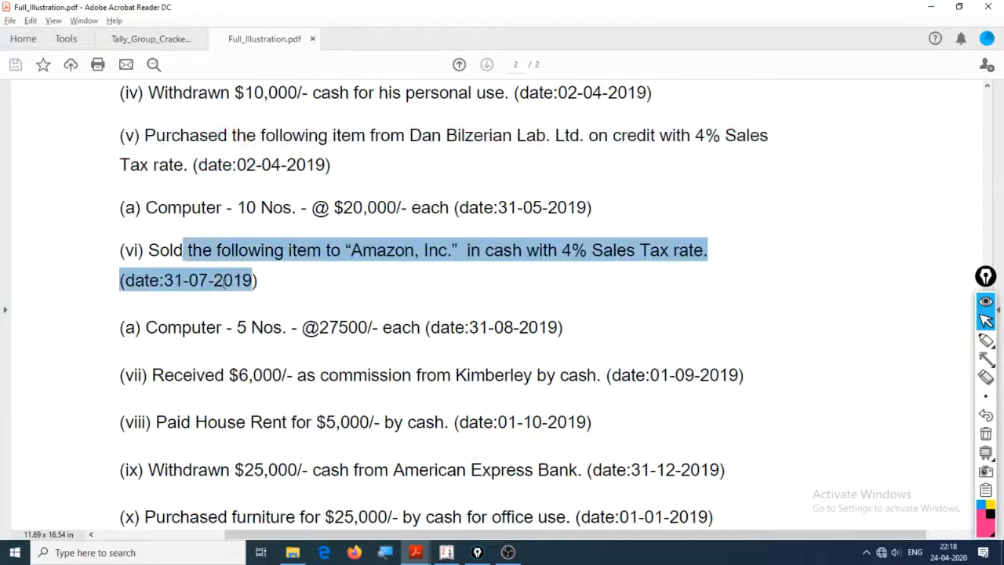
# Switch to Tally.ERP 9 and open the Cash sales voucher from the Sales ledger for alteration.
pyautogui.hotkey('alt', 'Tab')
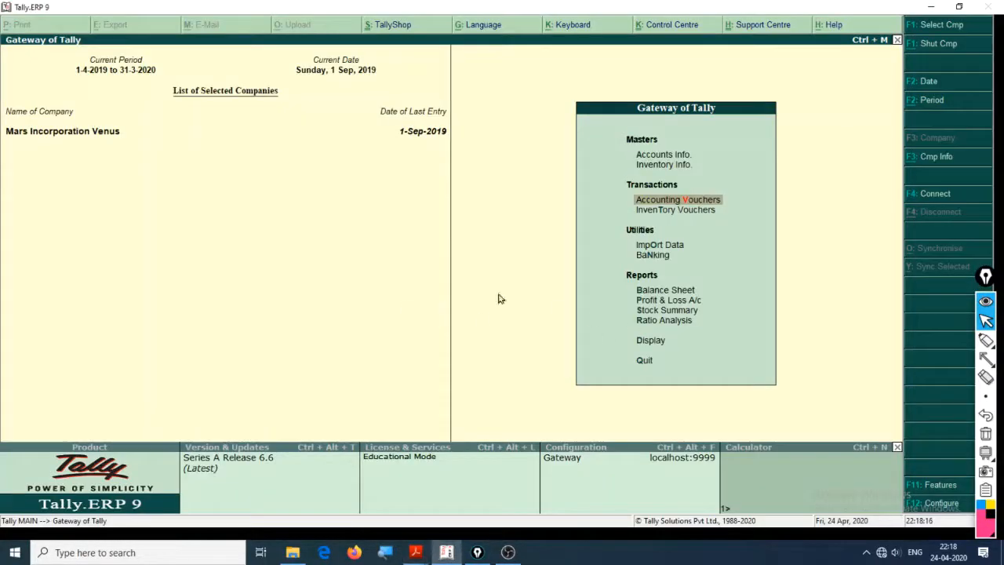
pyautogui.write('dal')
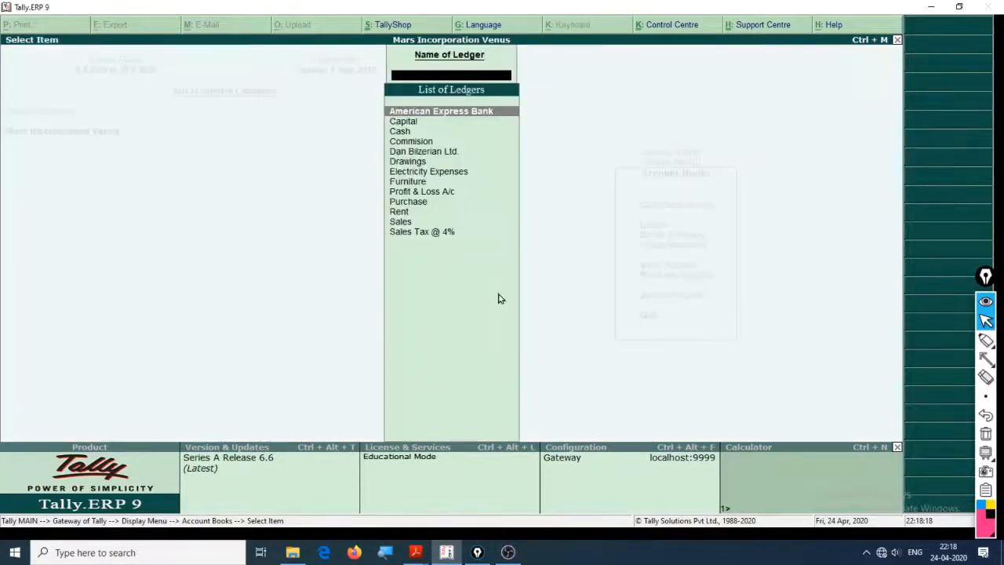
pyautogui.write('Sa')
pyautogui.press('Return')
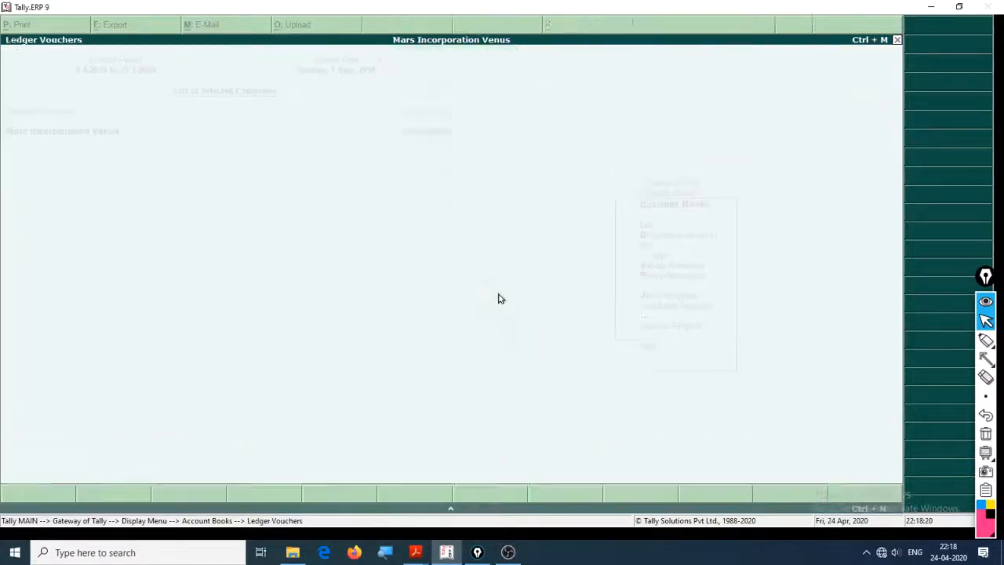
pyautogui.press('Return')
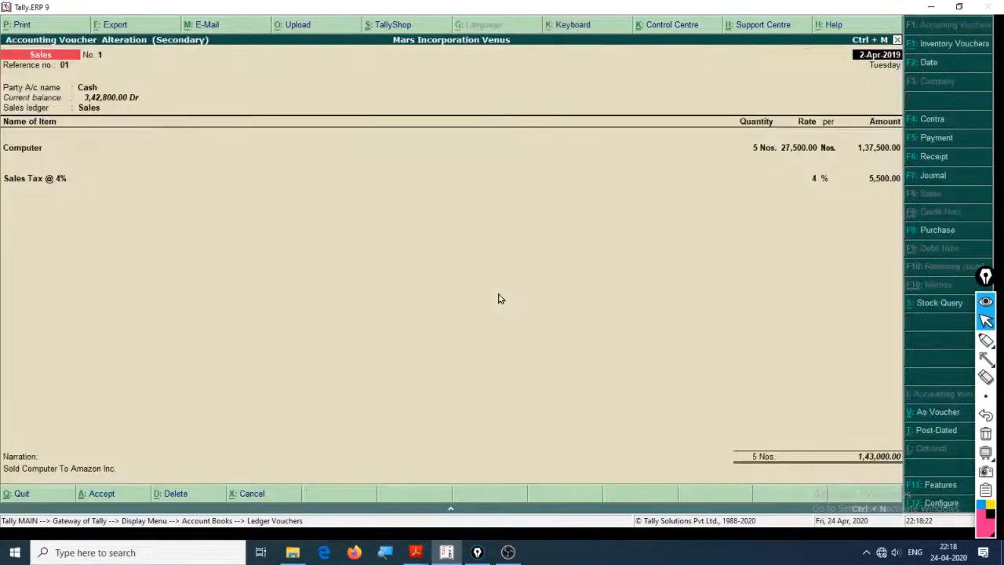
# Check the sale date of item (vi) in the PDF and set the sales voucher's date to 31-7-19.
pyautogui.hotkey('alt', 'Tab')
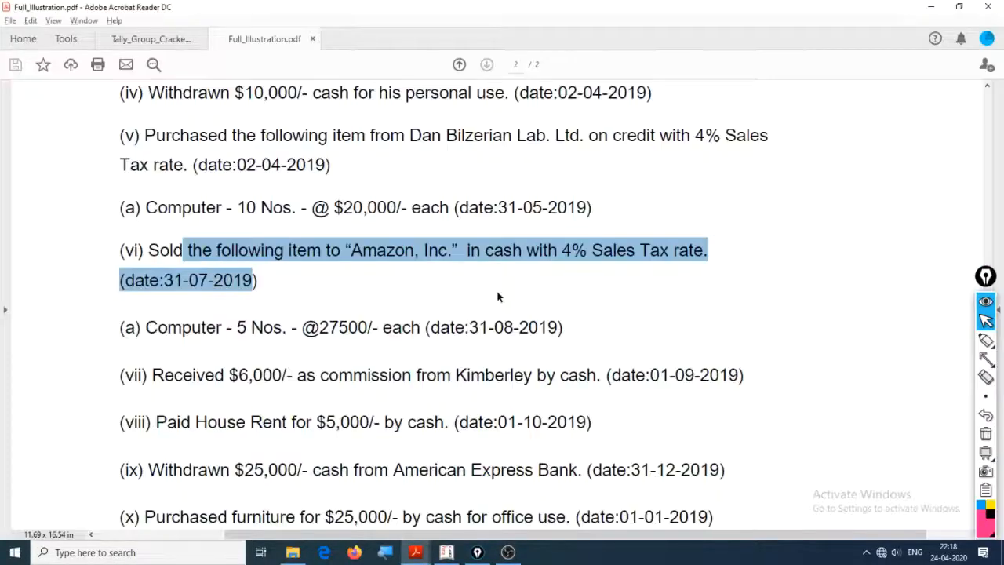
pyautogui.hotkey('alt', 'Tab')
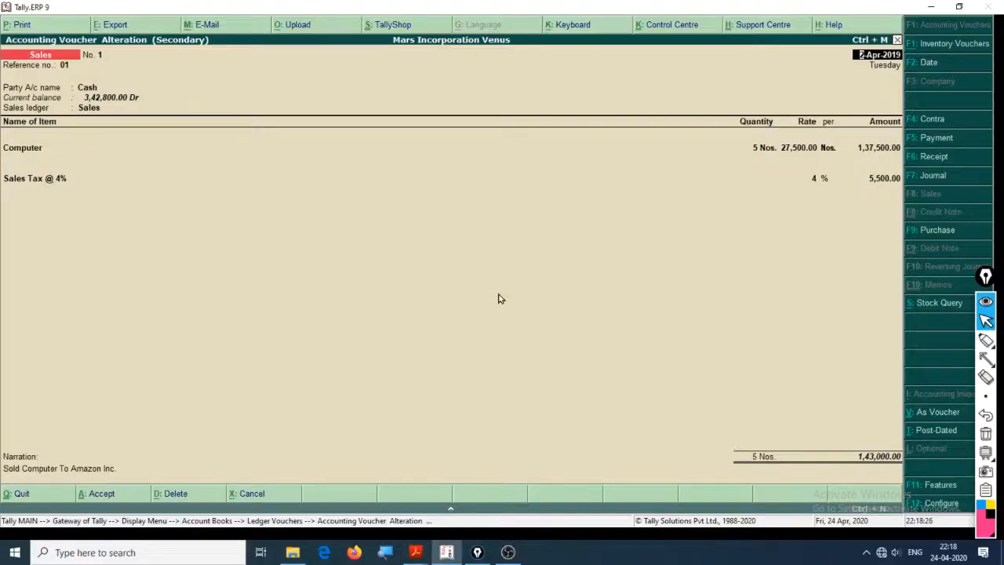
pyautogui.press('F2')
pyautogui.write('31.')
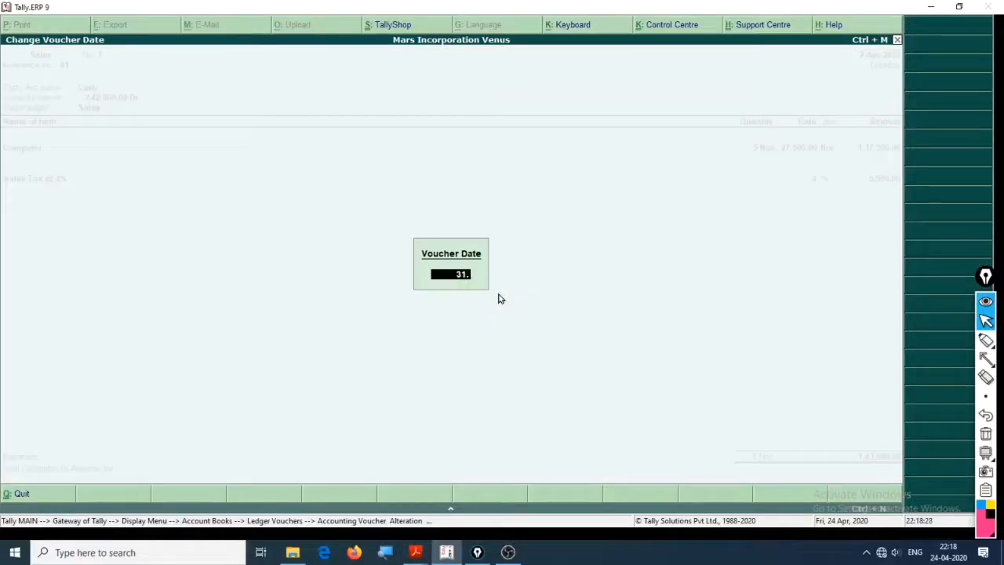
pyautogui.write('-7-19')
pyautogui.press('Return')
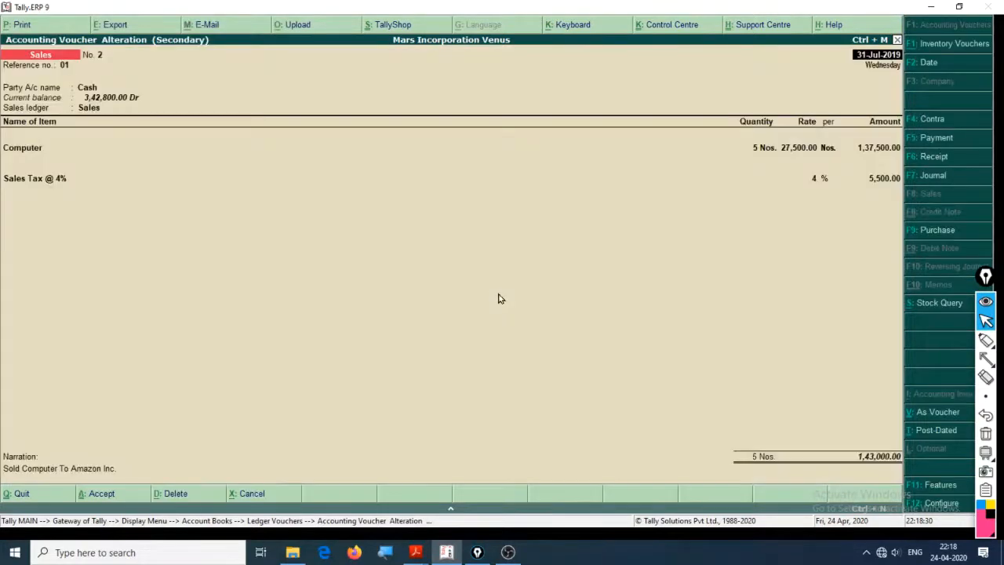
# Go through the sales voucher's party details, item, sales tax and narration, keeping every entry, up to the acceptance prompt.
pyautogui.hotkey('ctrl', 'shift', '2')
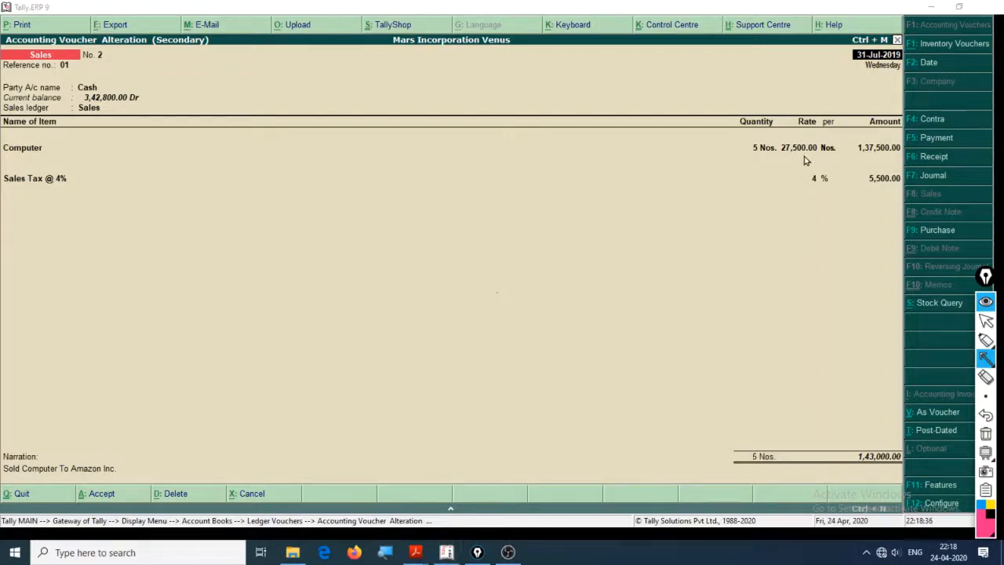
pyautogui.click(987, 304)
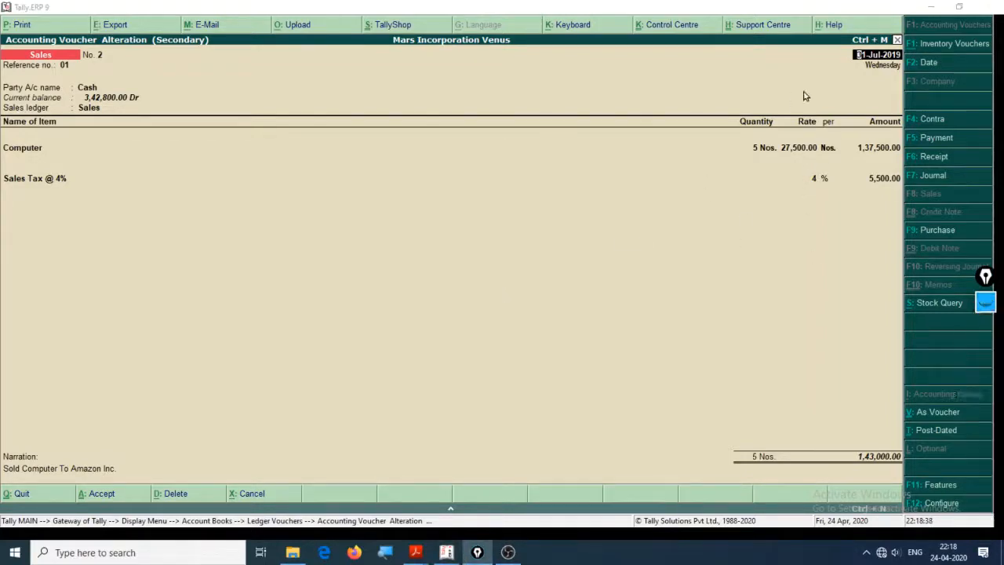
pyautogui.click(875, 69)
pyautogui.press('Return')
pyautogui.press('Return')
pyautogui.press('Return')
pyautogui.press('Return')
pyautogui.press('Return')
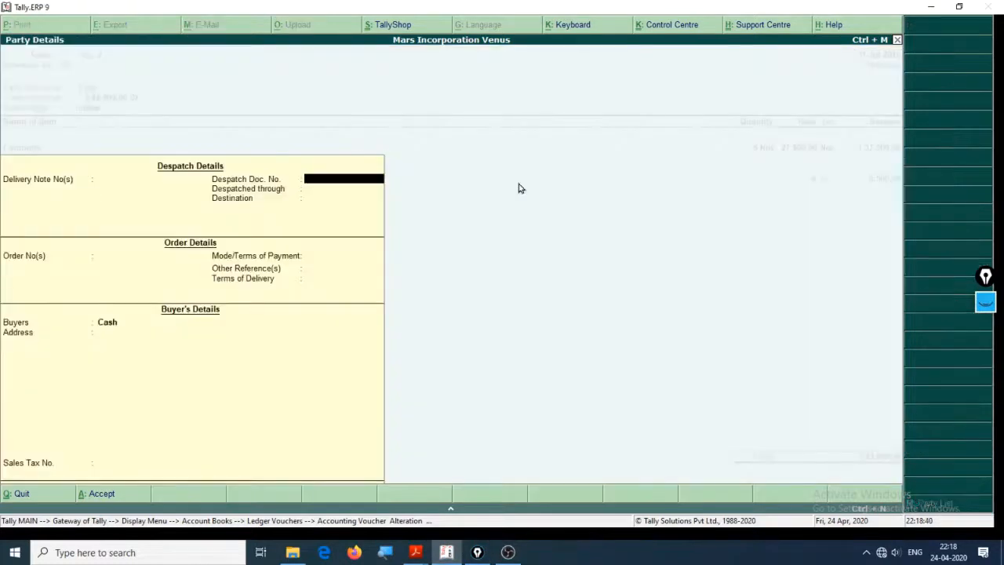
pyautogui.hotkey('ctrl', 'a')
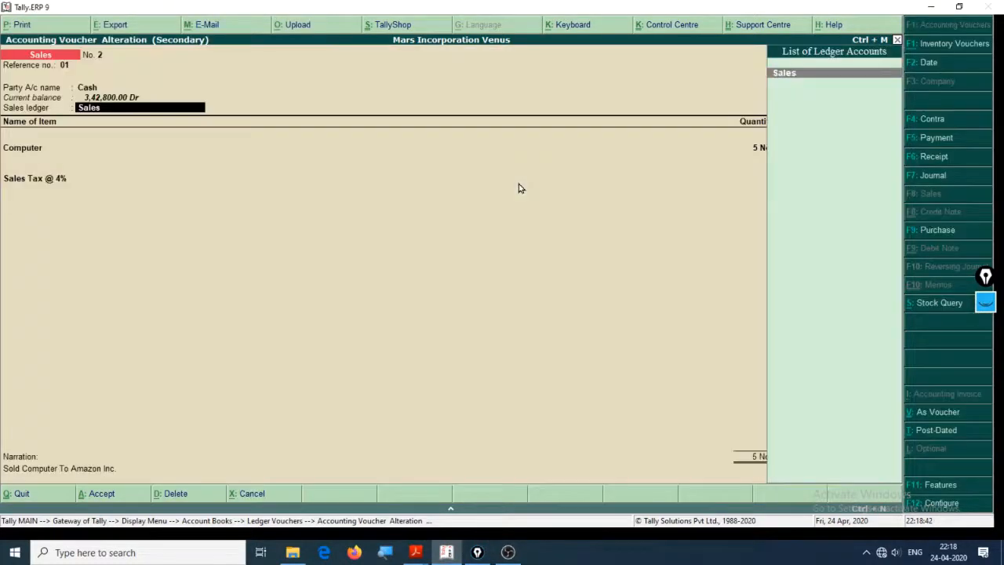
pyautogui.press('Return')
pyautogui.press('Return')
pyautogui.press('Return')
pyautogui.press('Return')
pyautogui.press('Return')
pyautogui.press('Return')
pyautogui.press('Return')
pyautogui.press('Return')
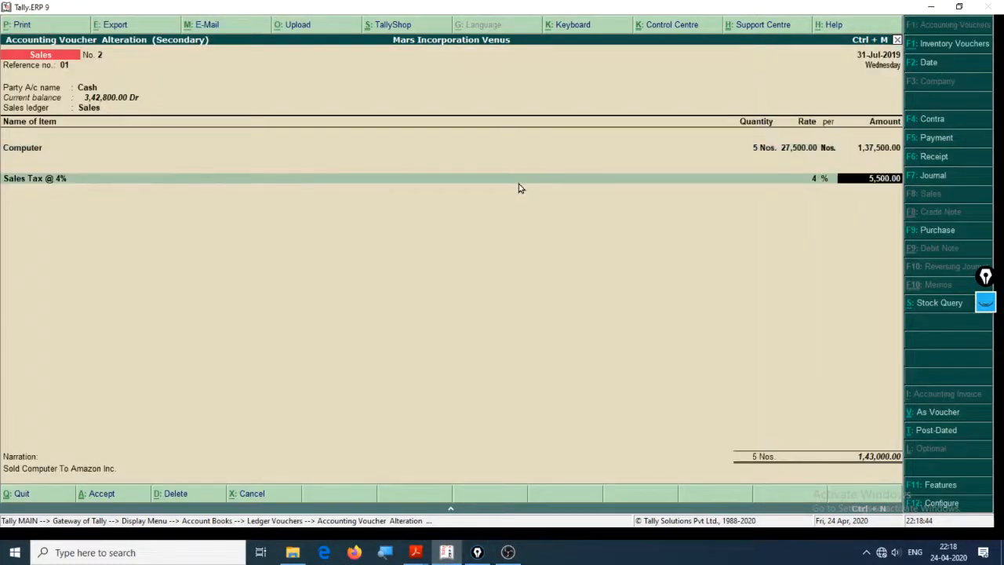
pyautogui.press('Return')
pyautogui.press('Return')
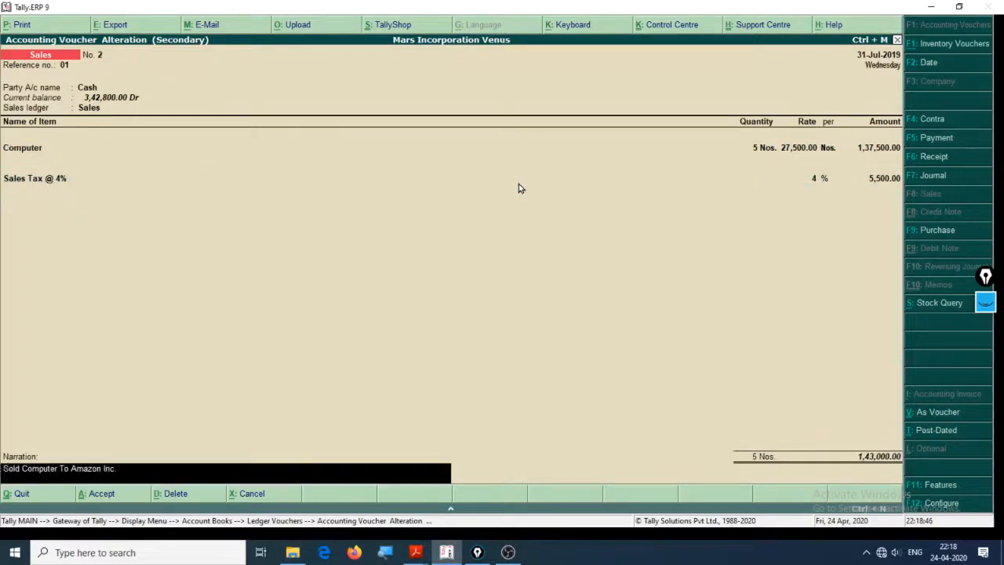
pyautogui.press('Return')
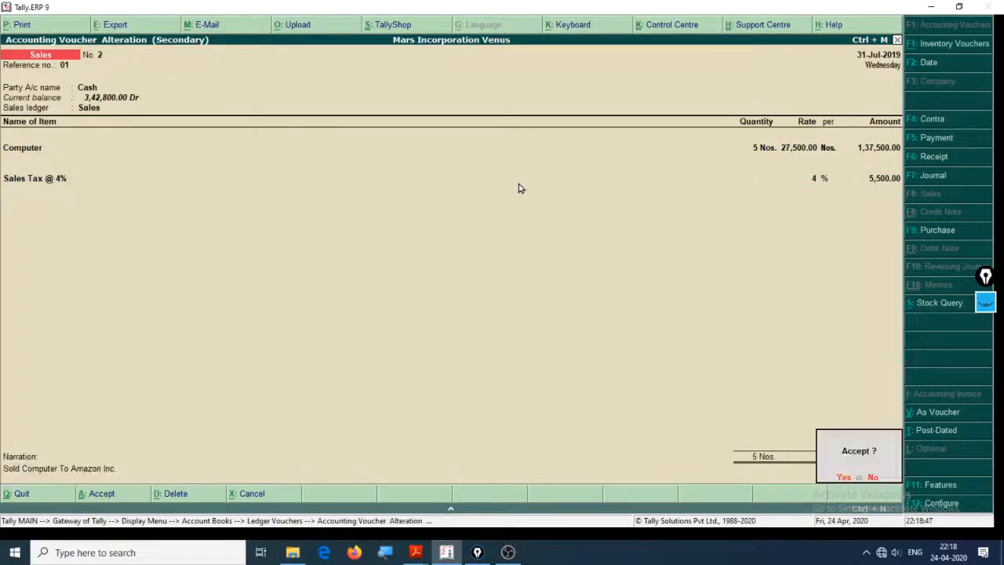
# Mark the voucher's Accept option with a freehand circle, a handwritten shortcut note and an arrow, and clear the markings.
pyautogui.click(990, 301)
pyautogui.click(987, 345)
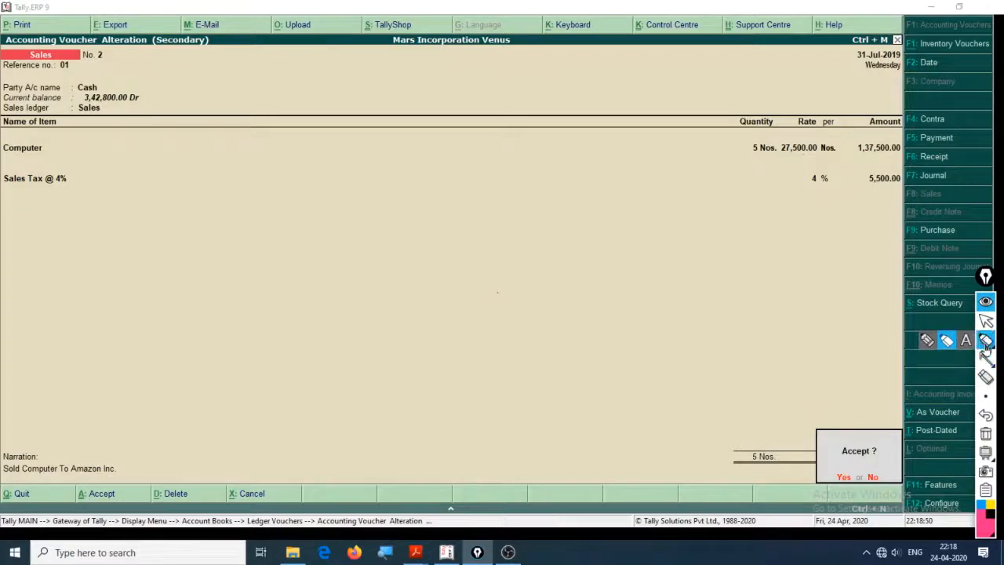
pyautogui.moveTo(122, 506)
pyautogui.mouseDown()
pyautogui.moveTo(134, 474)
pyautogui.moveTo(55, 519)
pyautogui.moveTo(95, 510)
pyautogui.mouseUp()
pyautogui.moveTo(271, 247)
pyautogui.mouseDown()
pyautogui.moveTo(271, 267)
pyautogui.moveTo(305, 269)
pyautogui.moveTo(366, 325)
pyautogui.moveTo(407, 303)
pyautogui.mouseUp()
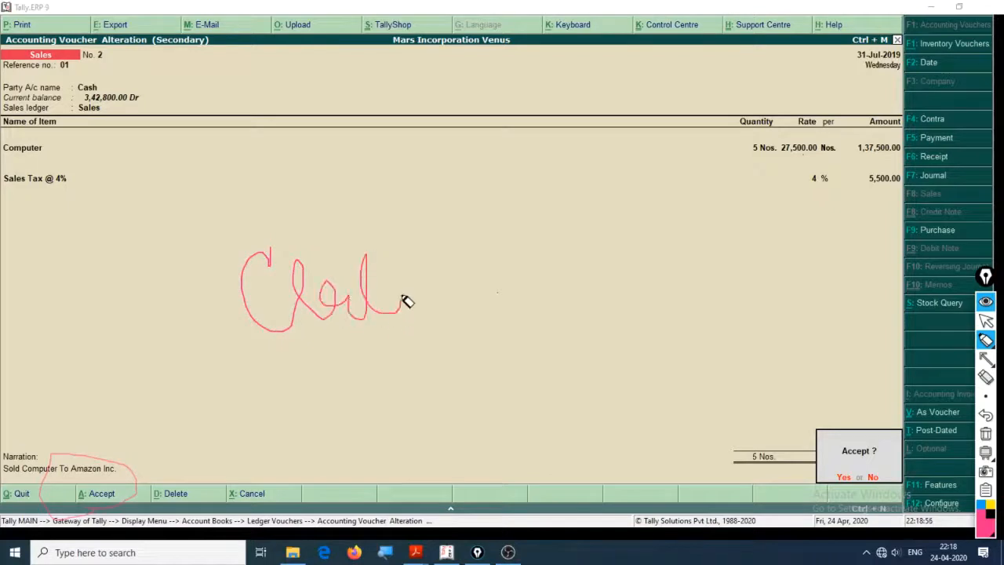
pyautogui.moveTo(269, 258); pyautogui.dragTo(366, 253)
pyautogui.moveTo(437, 286); pyautogui.dragTo(486, 272)
pyautogui.moveTo(461, 264); pyautogui.dragTo(475, 296)
pyautogui.moveTo(510, 254)
pyautogui.mouseDown()
pyautogui.moveTo(521, 293)
pyautogui.moveTo(565, 285)
pyautogui.moveTo(554, 256)
pyautogui.mouseUp()
pyautogui.click(497, 293)
pyautogui.moveTo(390, 339); pyautogui.dragTo(154, 468)
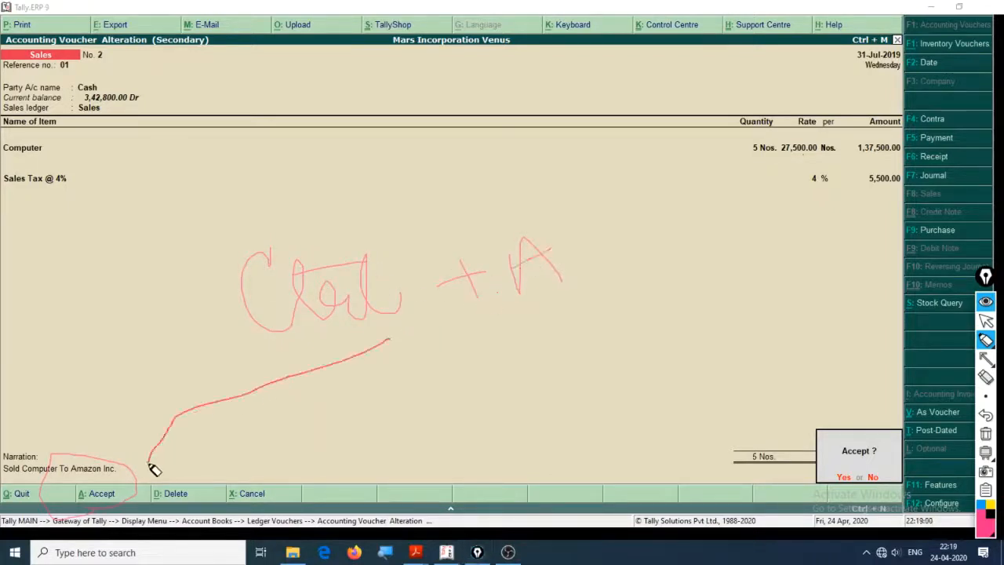
pyautogui.moveTo(134, 430); pyautogui.dragTo(185, 444)
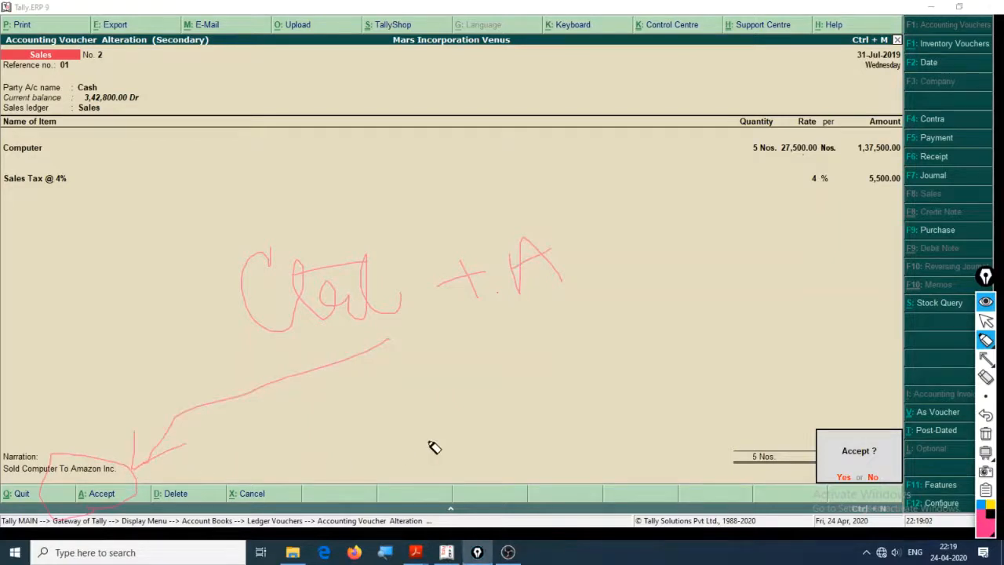
pyautogui.hotkey('ctrl', 'shift', '7')
pyautogui.hotkey('ctrl', 'shift', '2')
# Accept the altered sales voucher and return to the list of ledgers in the account books.
pyautogui.click(842, 481)
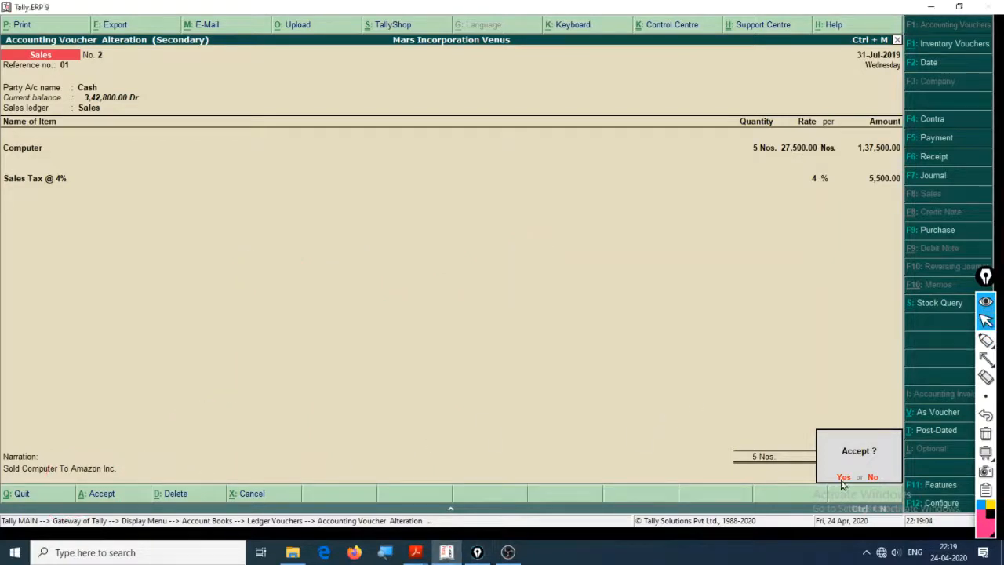
pyautogui.click(842, 479)
pyautogui.click(986, 305)
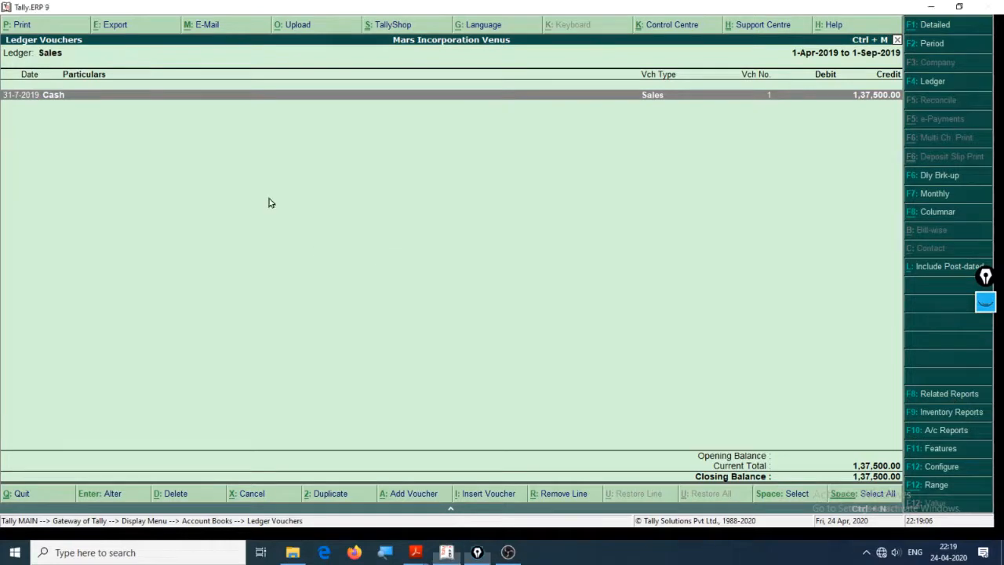
pyautogui.press('Escape')
pyautogui.press('Down')
pyautogui.press('Up')
pyautogui.press('Up')
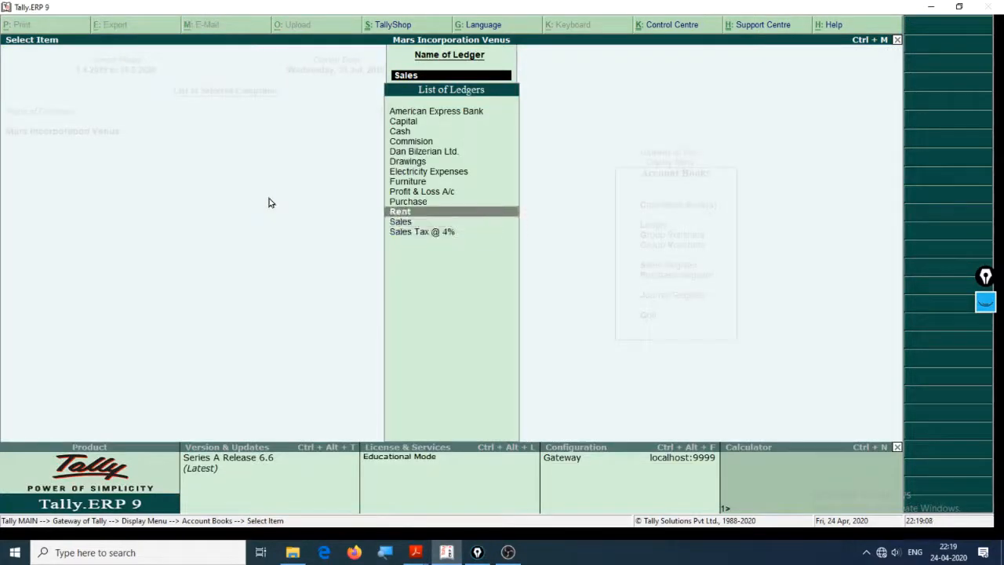
pyautogui.press('Up')
pyautogui.write('s')
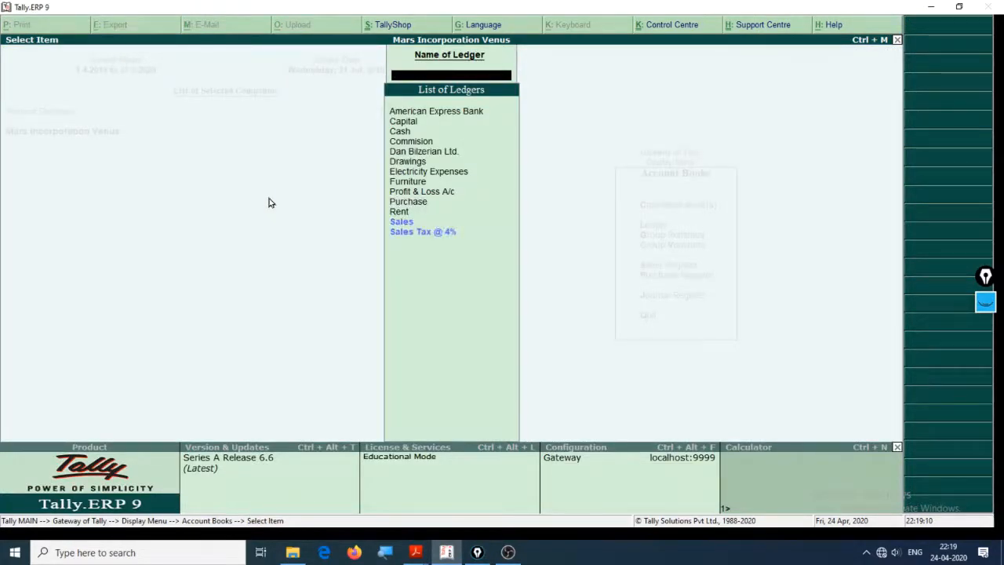
# Review the commission and house rent transactions in items (vii) and (viii) of the PDF.
pyautogui.hotkey('alt', 'Tab')
pyautogui.hotkey('alt', 'Tab')
pyautogui.hotkey('alt', 'Tab')
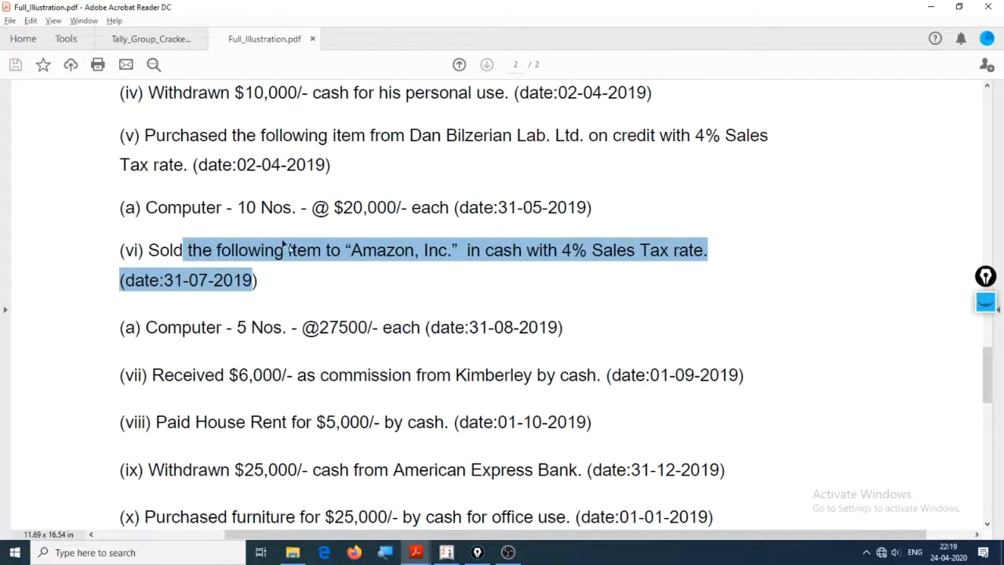
pyautogui.scroll(-2, 235, 274)
pyautogui.moveTo(202, 316); pyautogui.dragTo(394, 330)
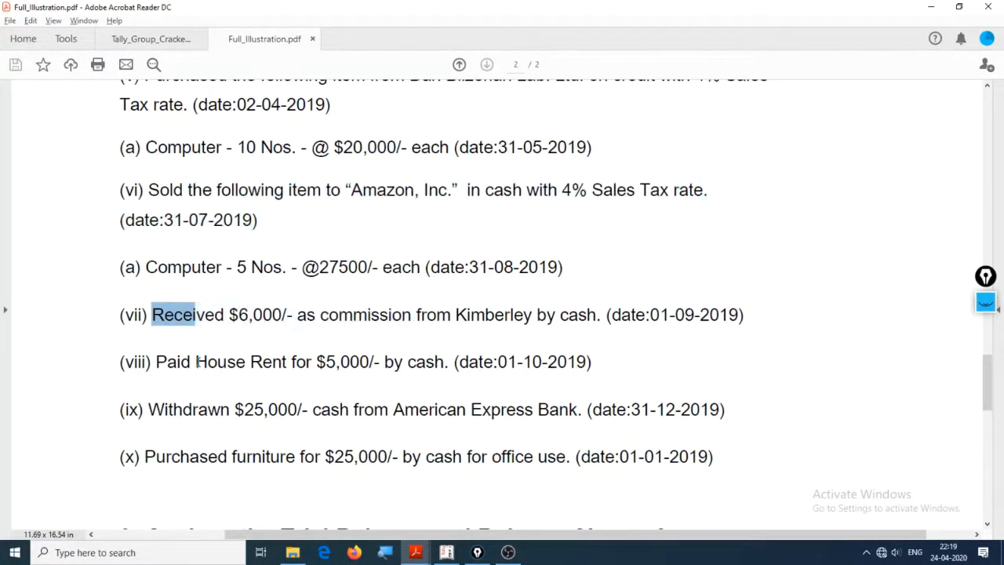
pyautogui.moveTo(326, 363); pyautogui.dragTo(195, 363)
pyautogui.click(252, 318)
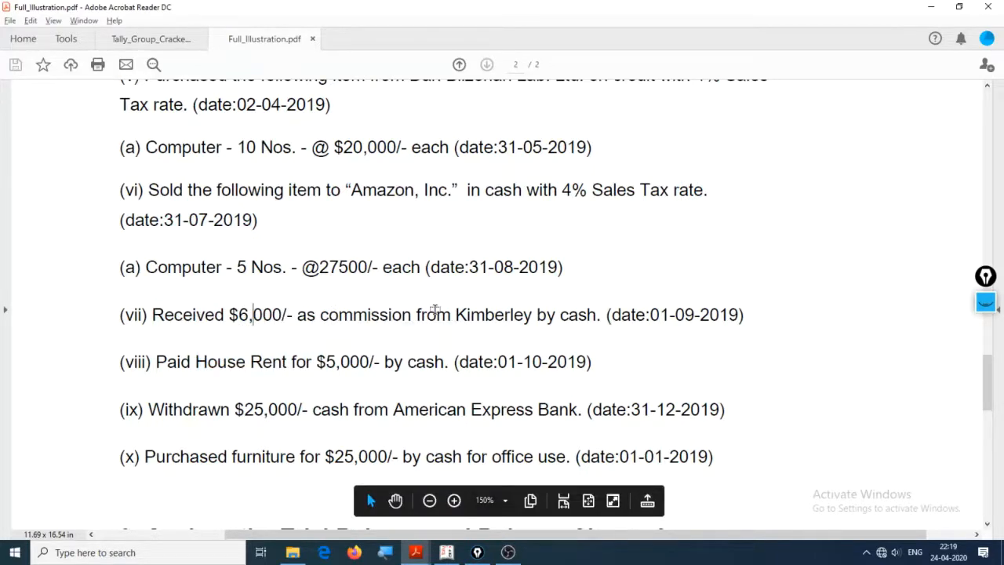
# Switch to Tally.ERP 9 and open the receipt voucher from the Commision ledger for alteration.
pyautogui.hotkey('alt', 'Tab')
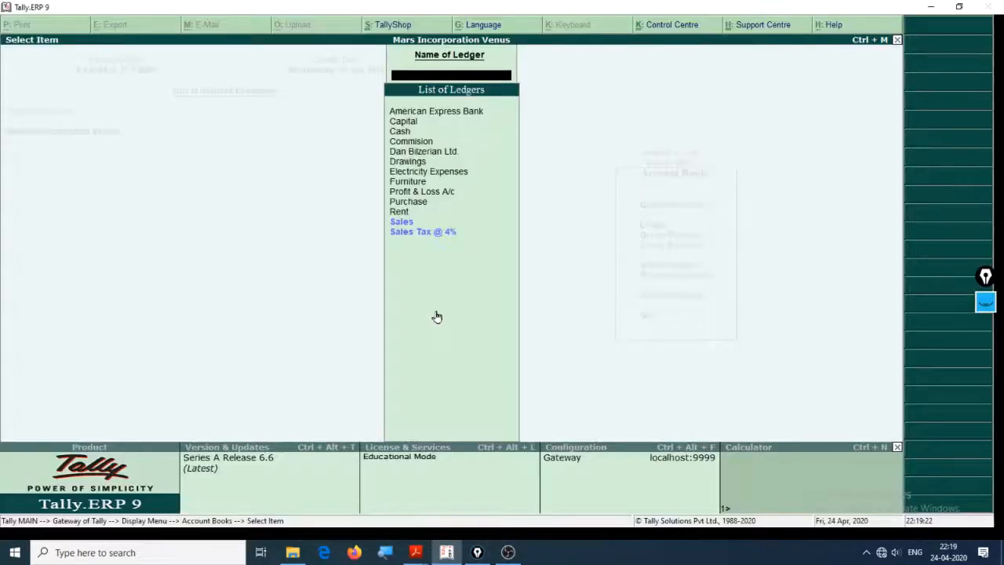
pyautogui.press('Up')
pyautogui.press('Up')
pyautogui.press('Up')
pyautogui.press('Up')
pyautogui.press('Up')
pyautogui.press('Up')
pyautogui.press('Up')
pyautogui.press('Up')
pyautogui.press('Up')
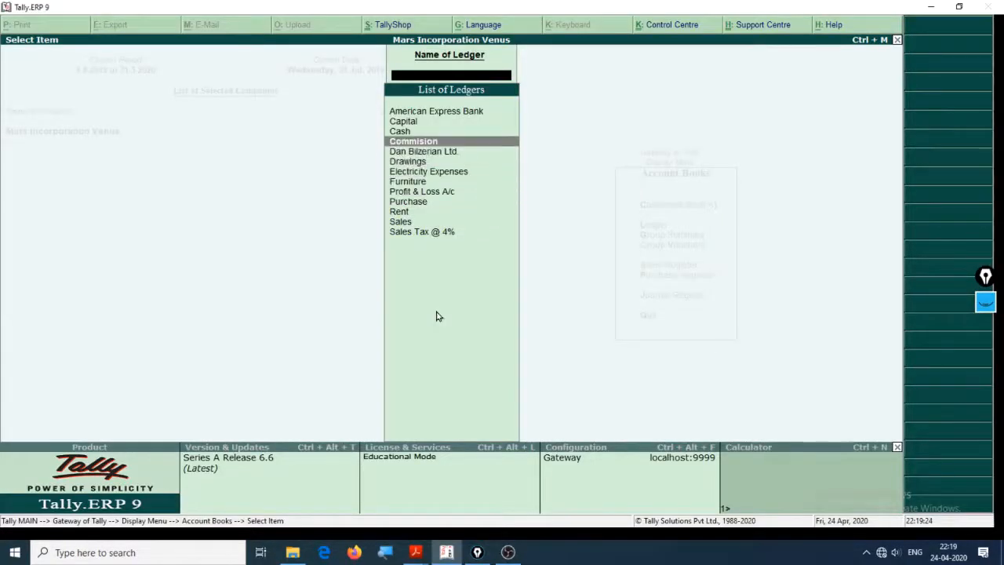
pyautogui.press('Return')
pyautogui.press('Return')
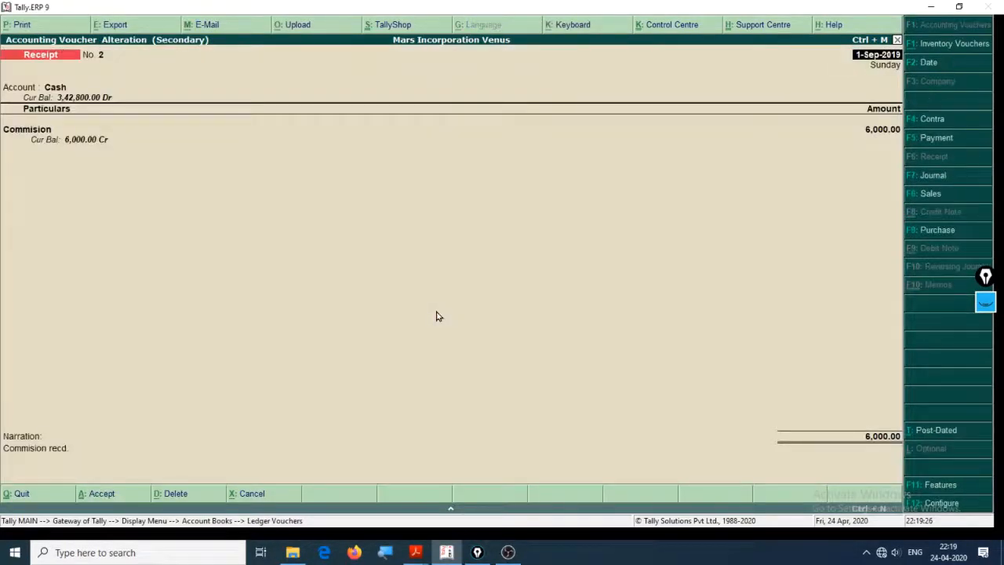
# Check the PDF's transaction dates and set the commission receipt voucher's date to 31.8.19.
pyautogui.press('F2')
pyautogui.hotkey('alt', 'Tab')
pyautogui.press('Tab')
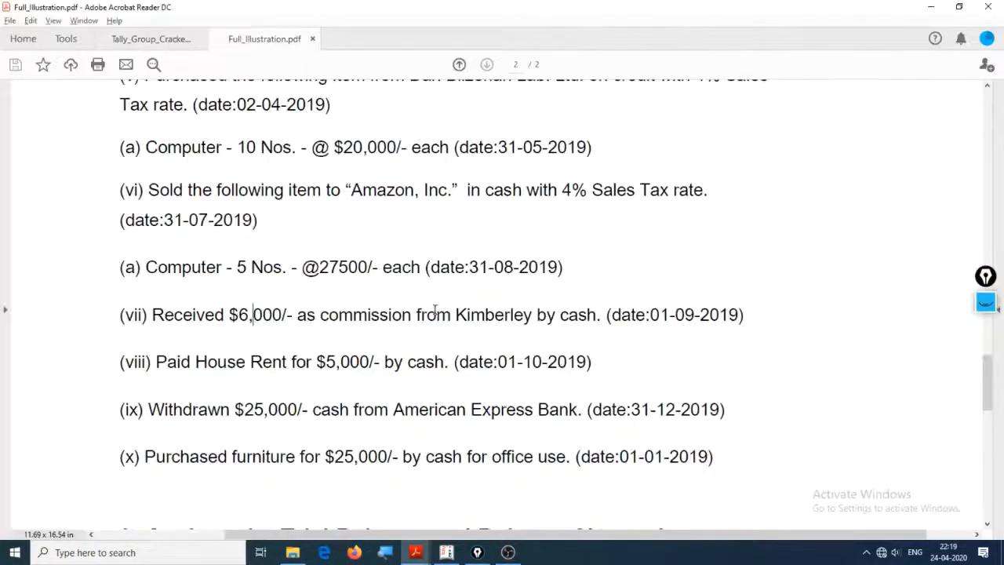
pyautogui.hotkey('alt', 'Tab')
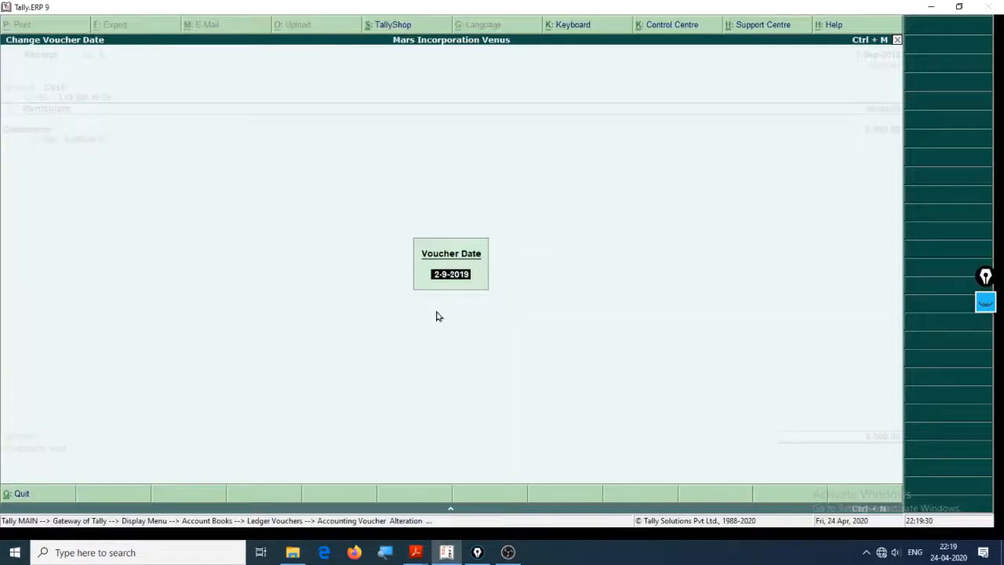
pyautogui.write('31.8.19')
pyautogui.press('Return')
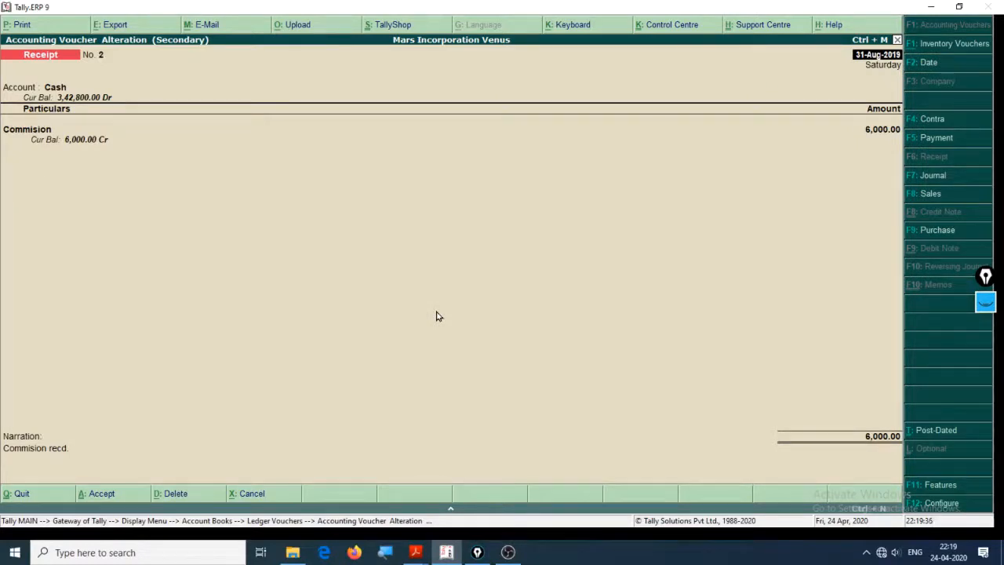
# Accept the altered commission receipt voucher, keeping its Commision ledger entry, amount and narration.
pyautogui.press('Return')
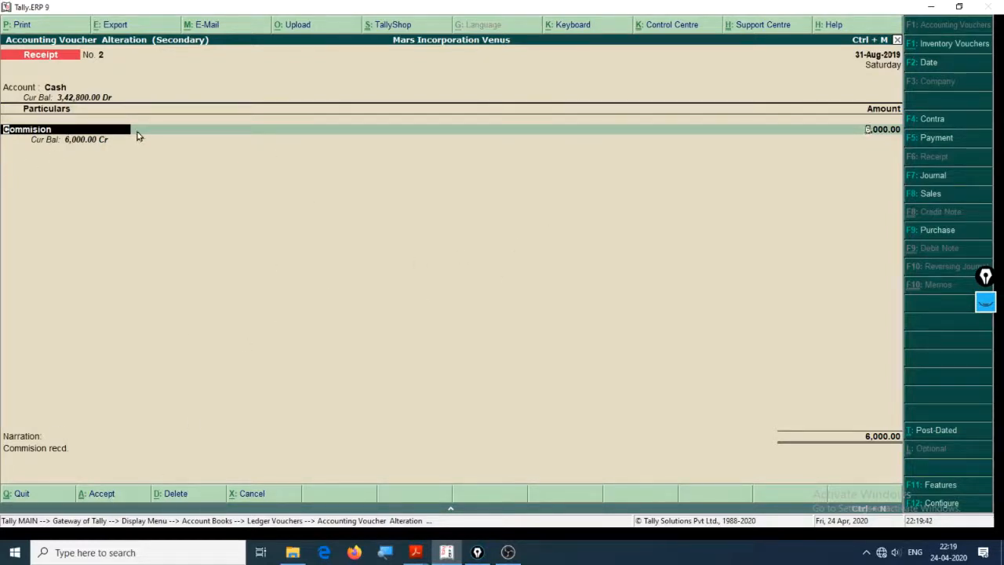
pyautogui.press('Return')
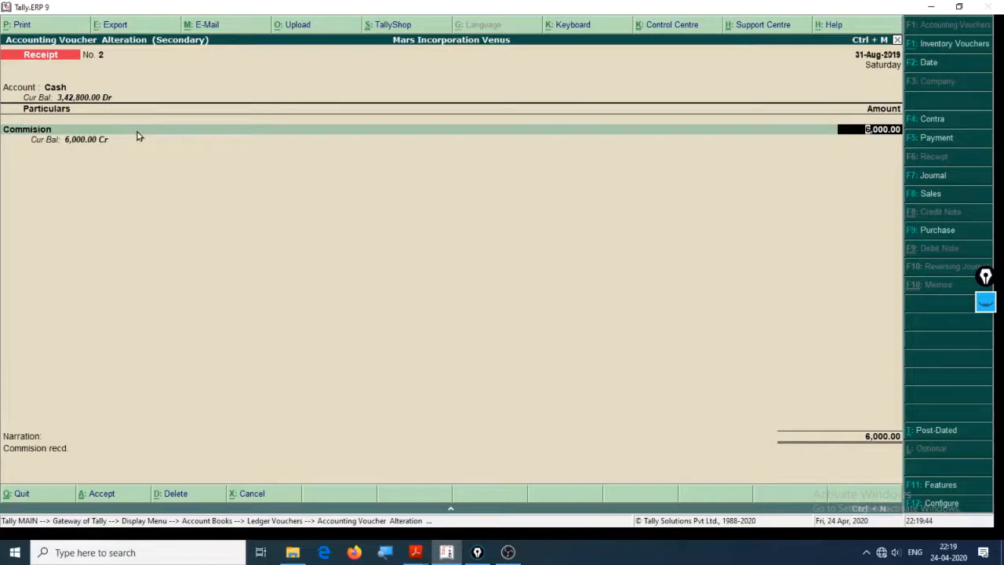
pyautogui.press('Return')
pyautogui.press('Return')
pyautogui.press('Return')
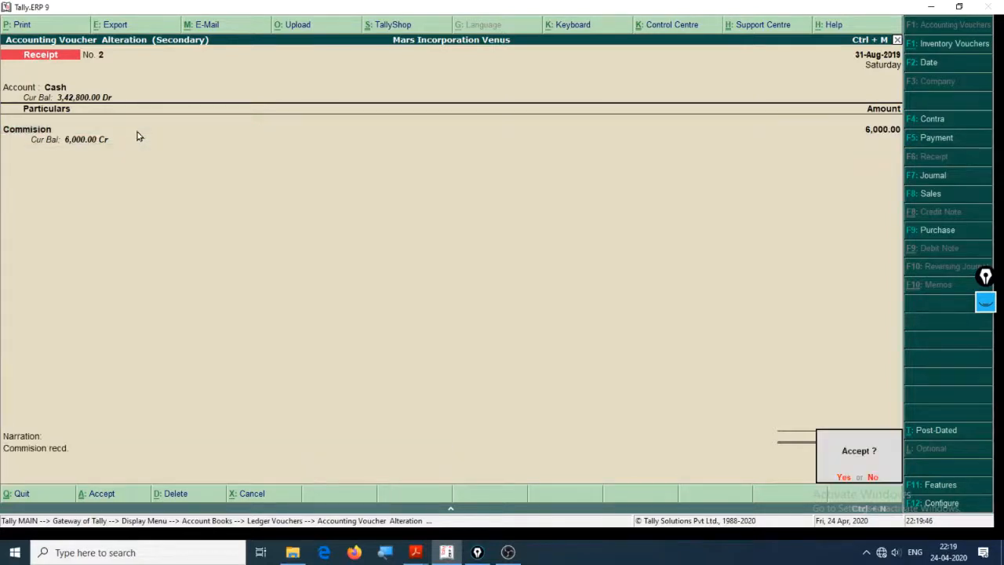
pyautogui.press('Return')
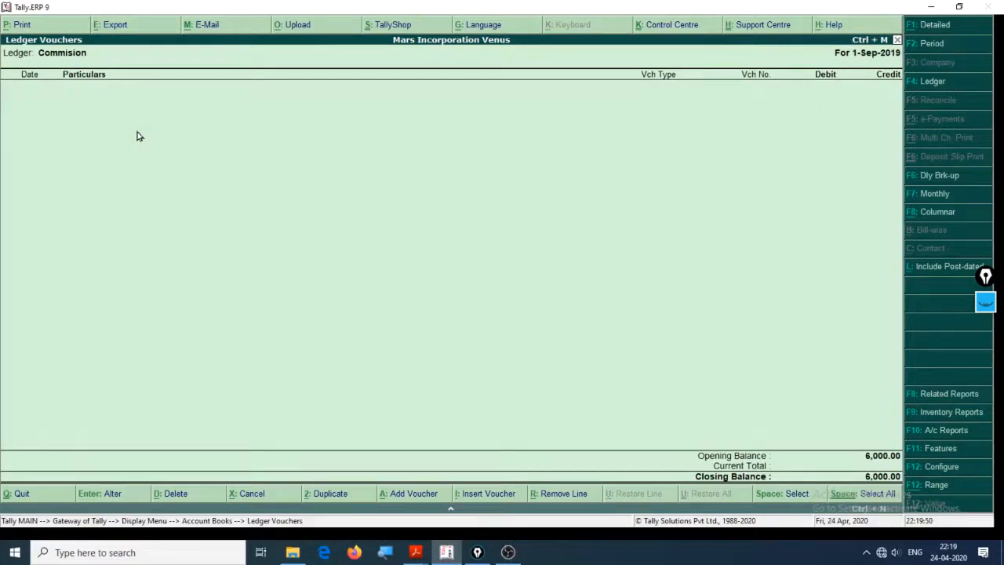
# Close the Epic Pen annotation program and go back from the Commision ledger to the list of ledgers.
pyautogui.rightClick(470, 551)
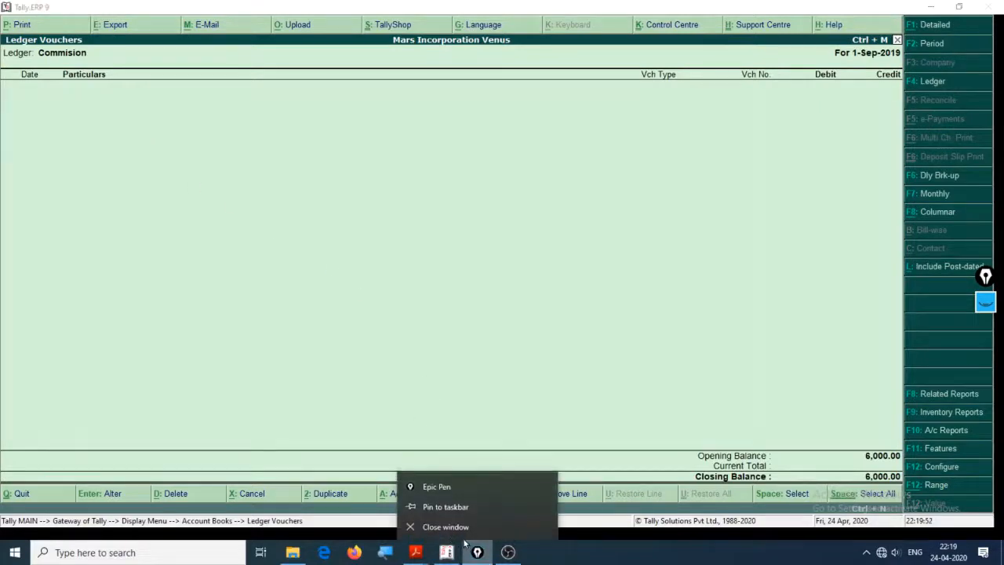
pyautogui.click(446, 526)
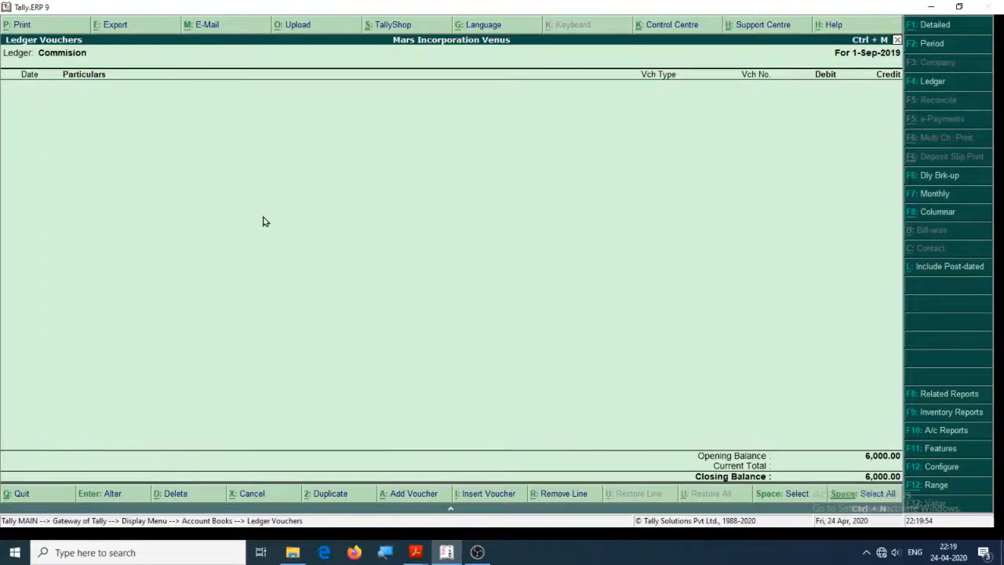
pyautogui.press('Escape')
# Check the house rent entry in the PDF and open the receipt voucher from the Rent ledger for alteration.
pyautogui.hotkey('alt', 'Tab')
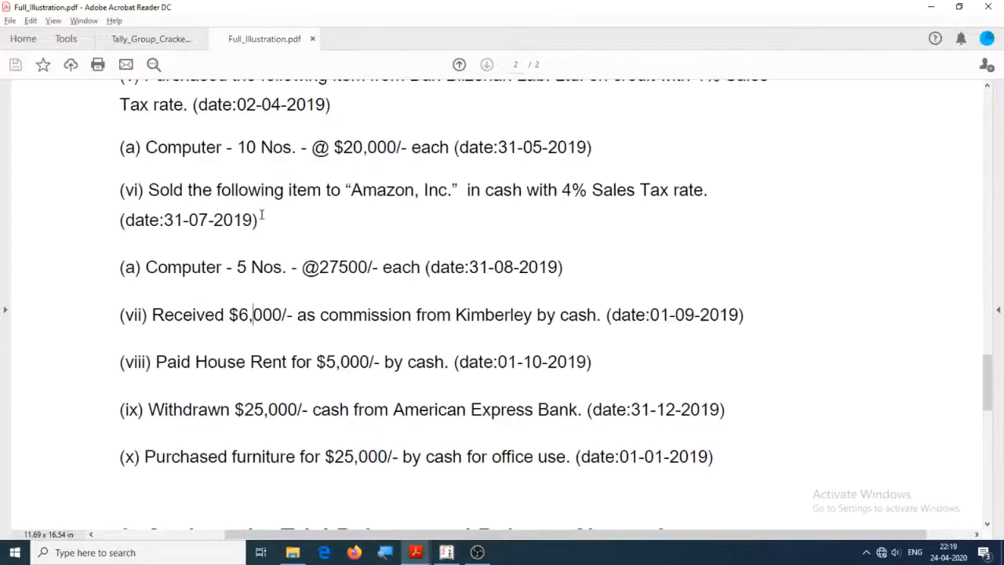
pyautogui.hotkey('alt', 'Tab')
pyautogui.press('Up')
pyautogui.press('Down')
pyautogui.press('Down')
pyautogui.press('Down')
pyautogui.press('Down')
pyautogui.press('Down')
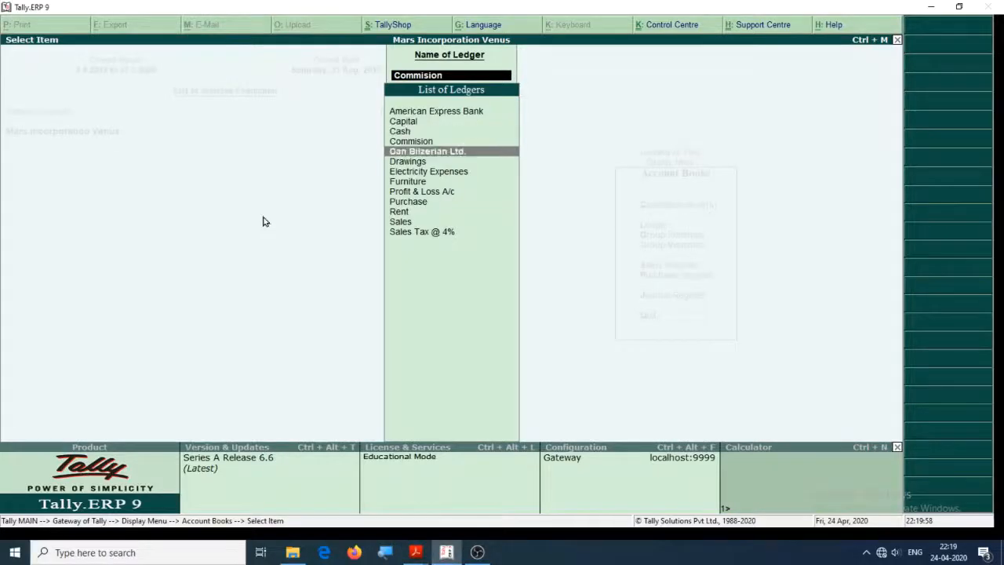
pyautogui.press('Down')
pyautogui.press('Down')
pyautogui.press('Down')
pyautogui.press('Return')
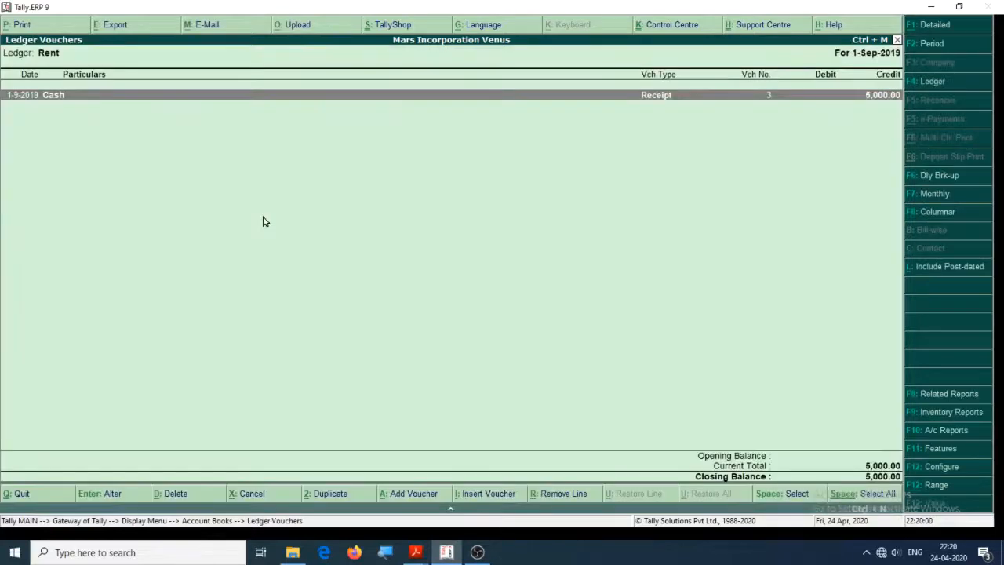
pyautogui.press('Return')
# Set the rent receipt voucher's date to 1-Oct-2019 as given in the PDF, and accept the voucher.
pyautogui.hotkey('alt', 'Tab')
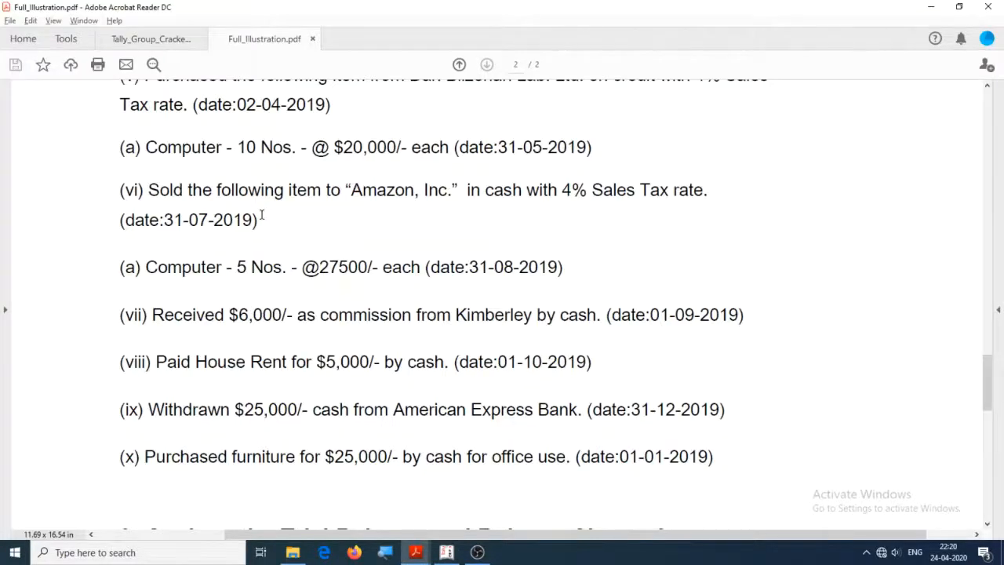
pyautogui.hotkey('alt', 'Tab')
pyautogui.press('F2')
pyautogui.write('1.1.0')
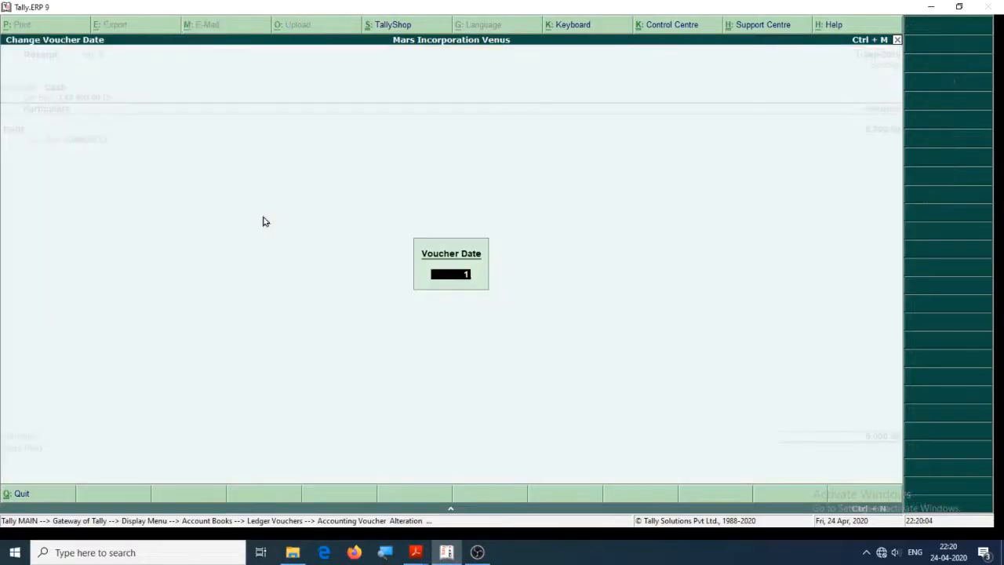
pyautogui.press('BackSpace')
pyautogui.press('BackSpace')
pyautogui.write('0')
pyautogui.press('Return')
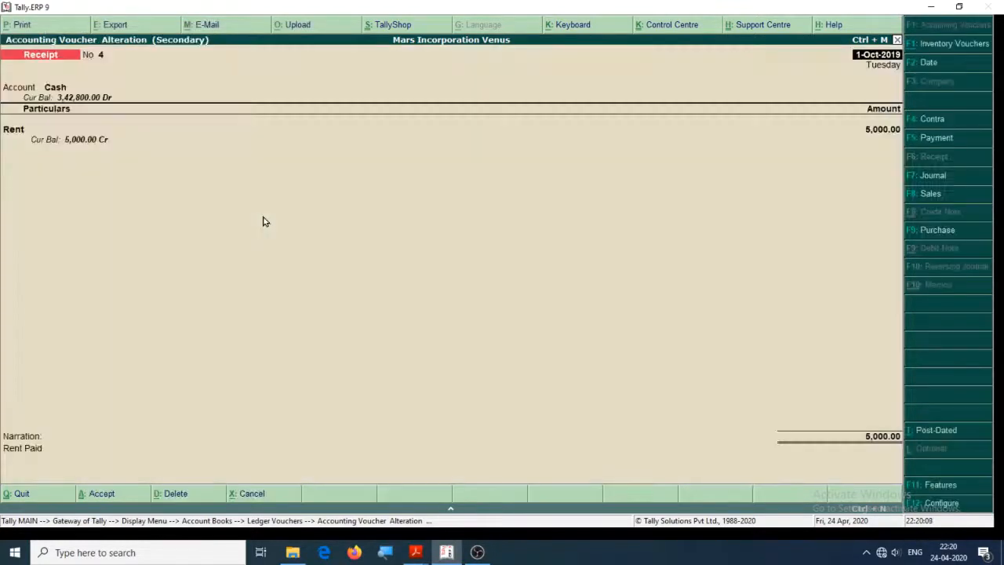
pyautogui.hotkey('ctrl', 'a')
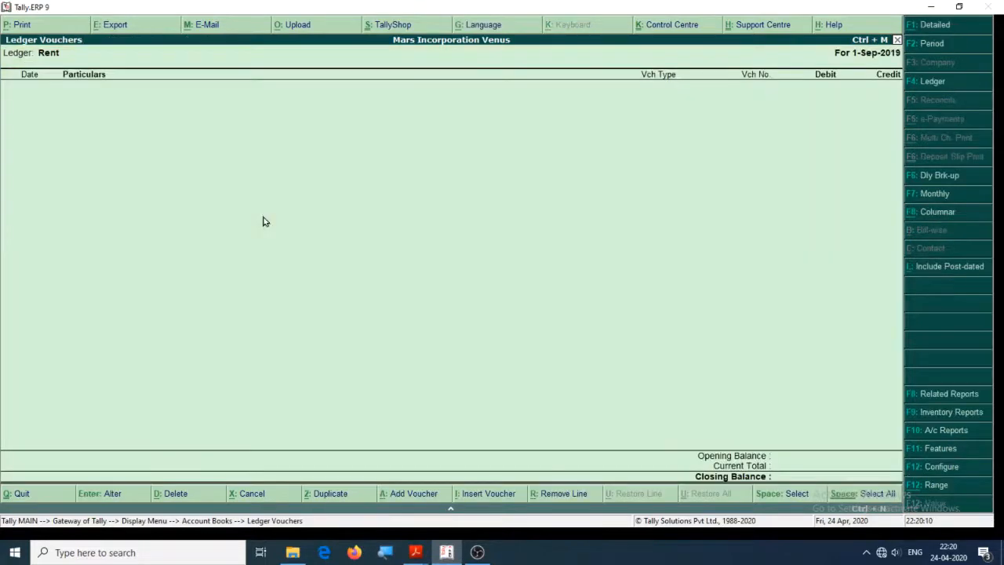
pyautogui.press('Escape')
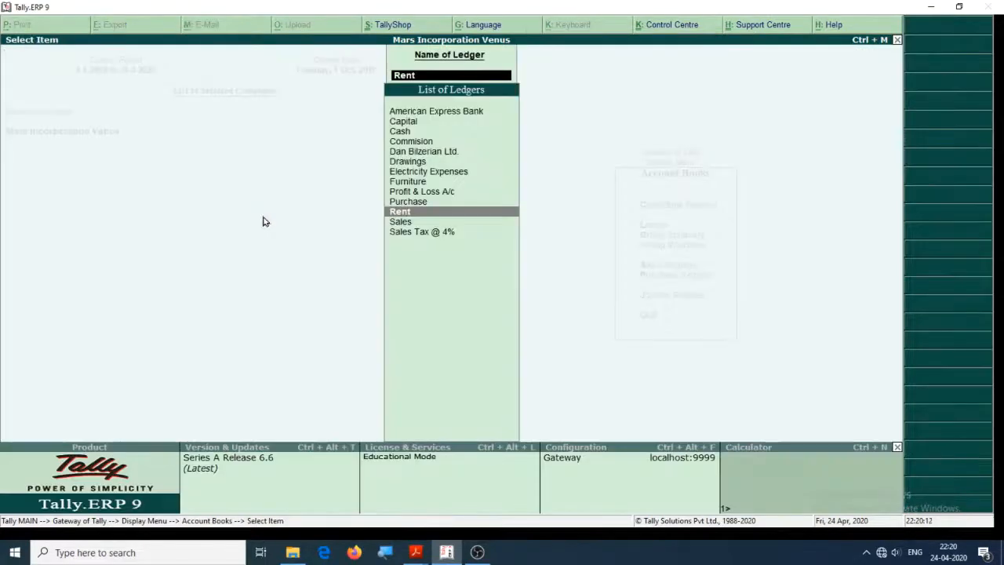
# Check the bank withdrawal in the PDF and open the 25,000 contra voucher from the American Express Bank ledger for alteration.
pyautogui.press('Down')
pyautogui.press('Up')
pyautogui.press('Down')
pyautogui.hotkey('alt', 'Tab')
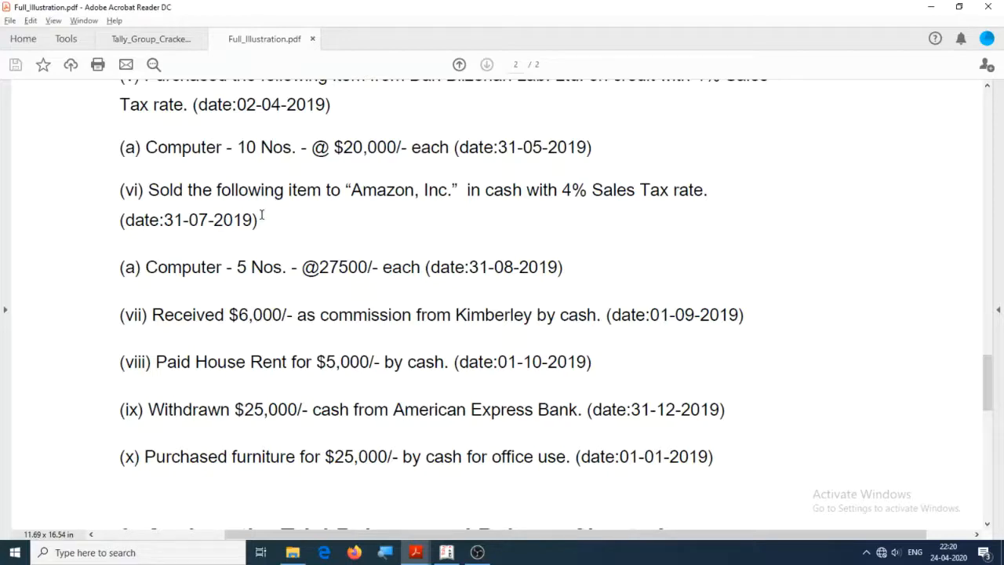
pyautogui.hotkey('alt', 'Tab')
pyautogui.press('Up')
pyautogui.press('Up')
pyautogui.press('Up')
pyautogui.press('Up')
pyautogui.press('Up')
pyautogui.press('Up')
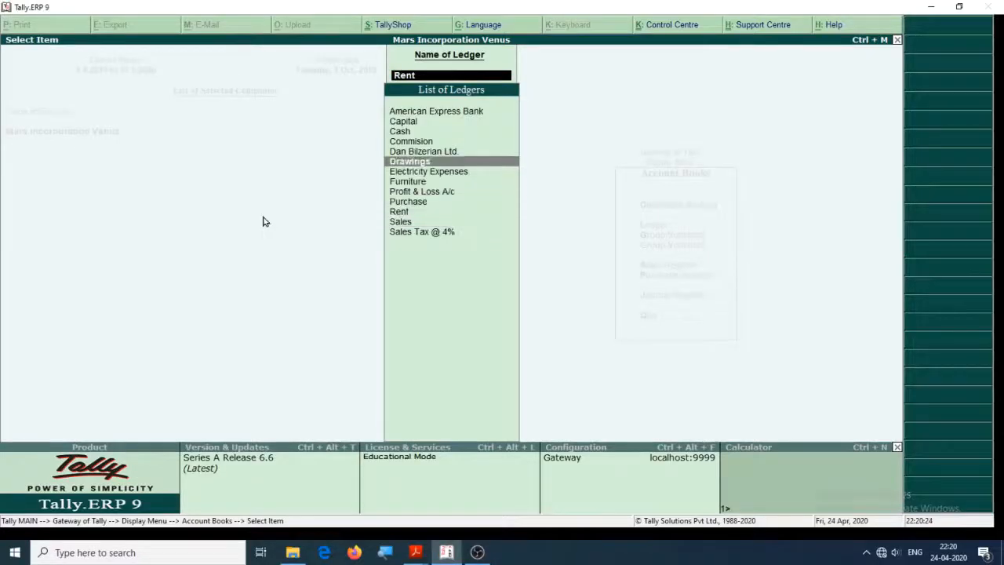
pyautogui.press('Down')
pyautogui.press('Down')
pyautogui.press('Down')
pyautogui.press('Up')
pyautogui.press('Up')
pyautogui.press('Up')
pyautogui.press('Up')
pyautogui.press('Up')
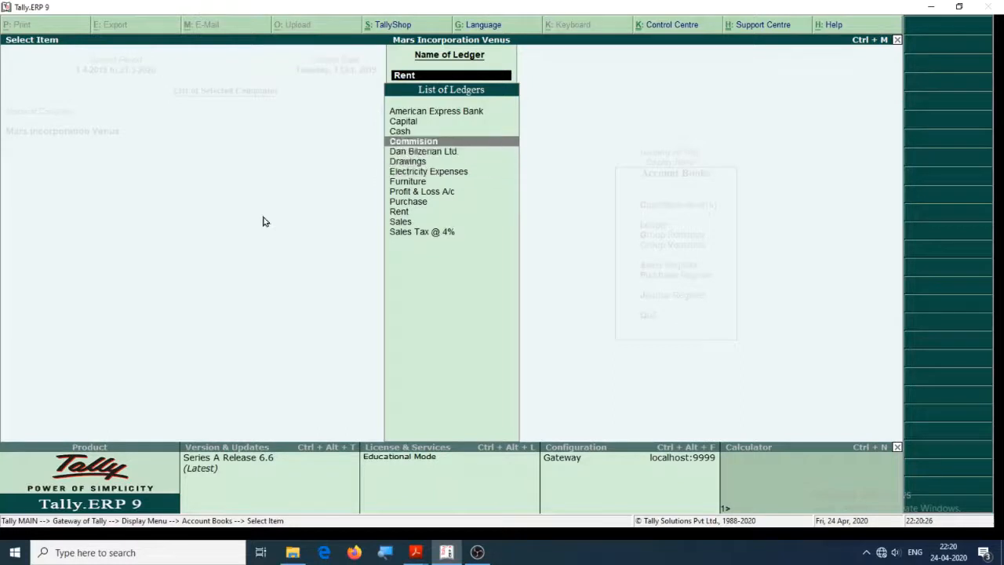
pyautogui.press('Up')
pyautogui.press('Up')
pyautogui.press('Up')
pyautogui.press('Return')
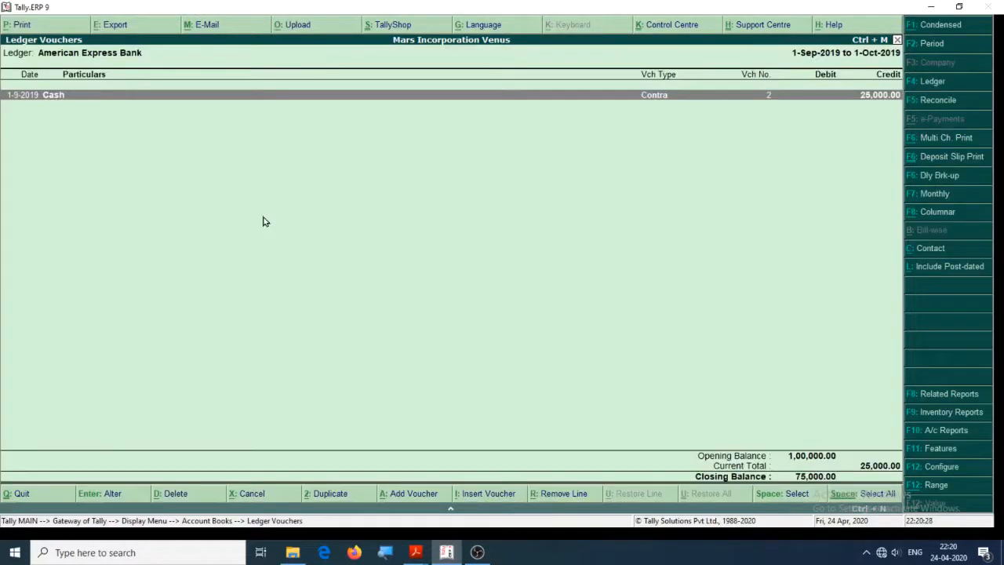
pyautogui.press('Return')
# Set the cash withdrawal contra voucher's date to 31-12-2019 and accept the voucher.
pyautogui.press('F2')
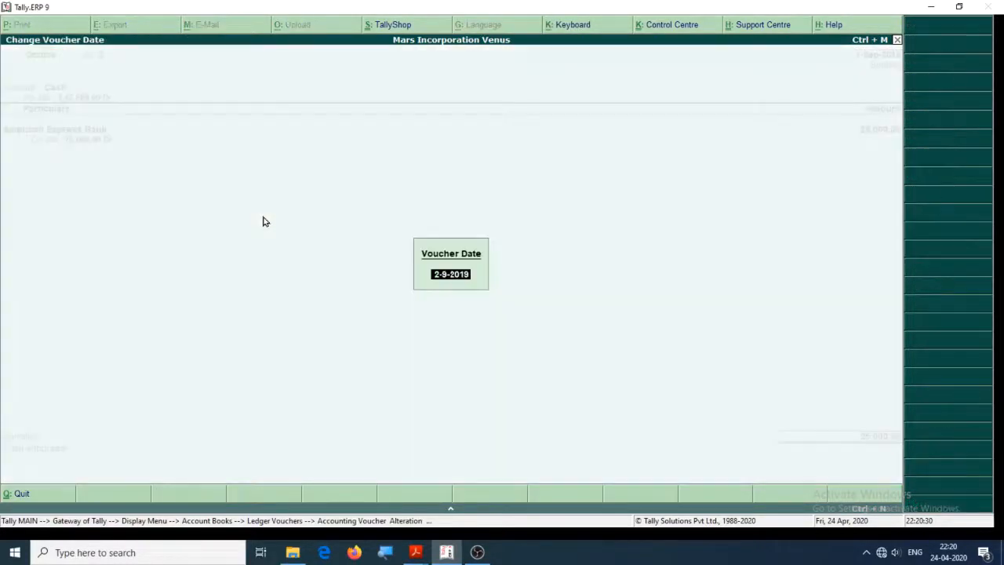
pyautogui.write('31-12')
pyautogui.press('Return')
pyautogui.hotkey('alt', 'Tab')
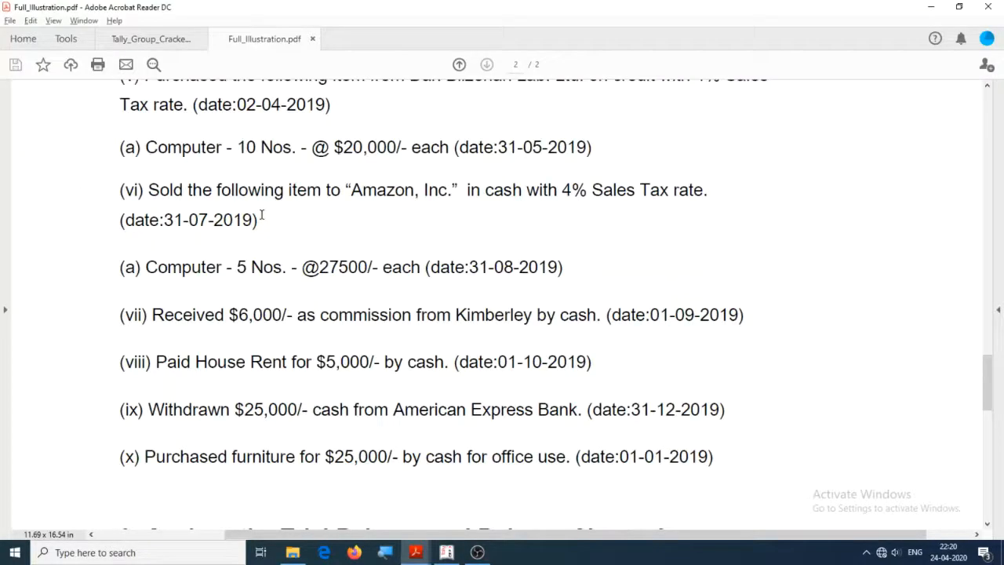
pyautogui.hotkey('alt', 'Tab')
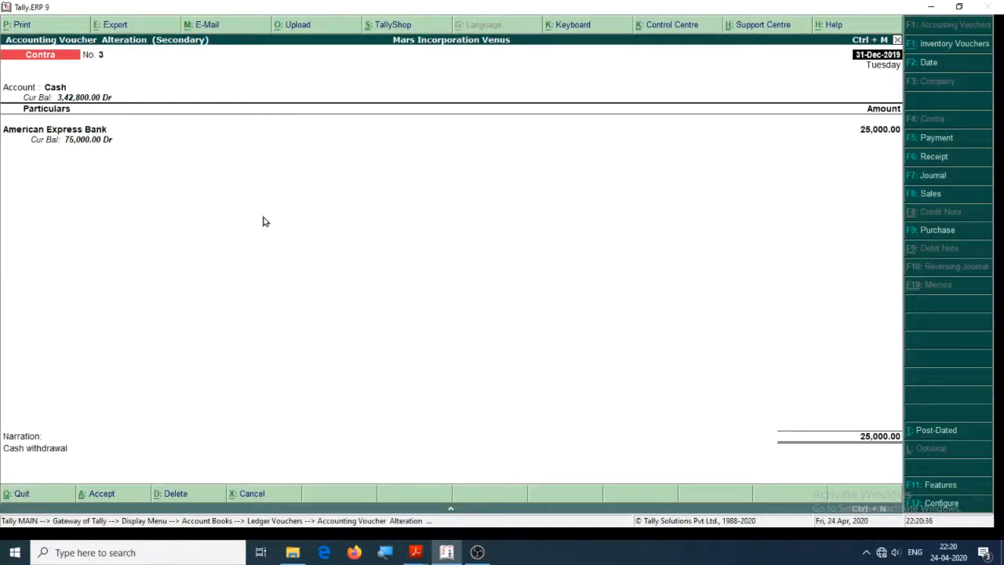
pyautogui.hotkey('ctrl', 'a')
pyautogui.press('Escape')
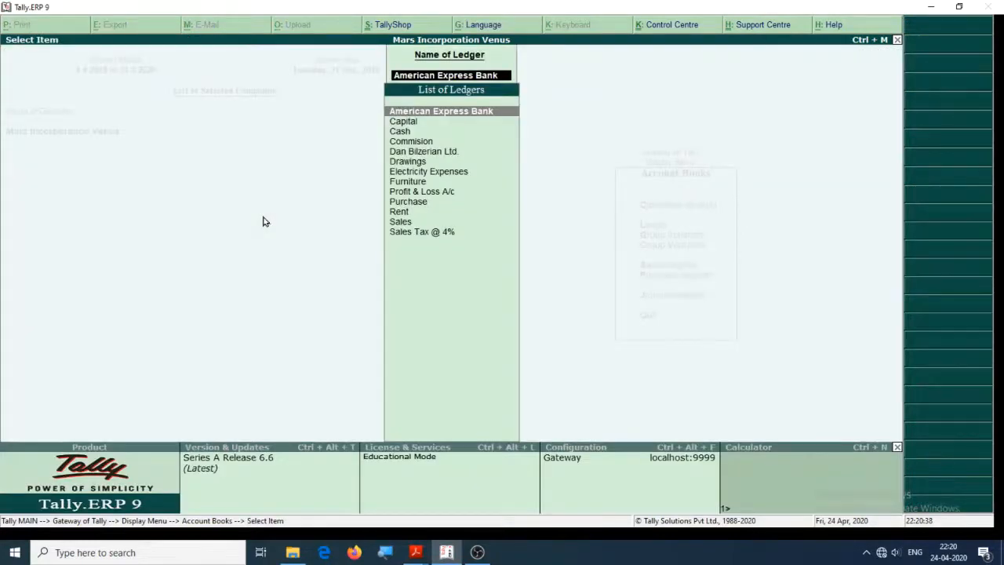
# Check the next PDF transaction and open the payment voucher from the Furniture ledger for alteration.
pyautogui.hotkey('alt', 'Tab')
pyautogui.hotkey('alt', 'Tab')
pyautogui.press('Down')
pyautogui.press('Down')
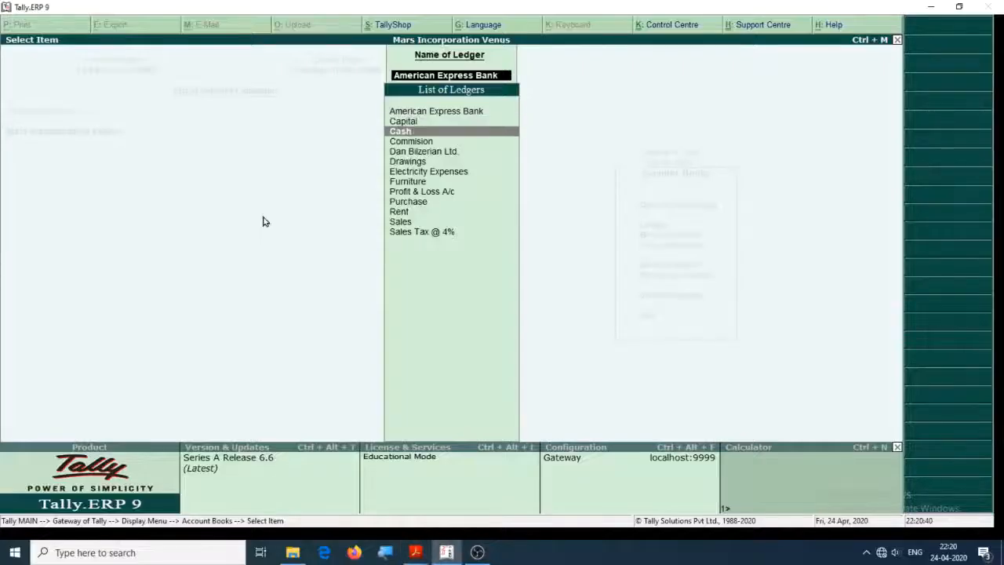
pyautogui.press('Down')
pyautogui.press('Down')
pyautogui.press('Down')
pyautogui.press('Down')
pyautogui.press('Down')
pyautogui.press('Return')
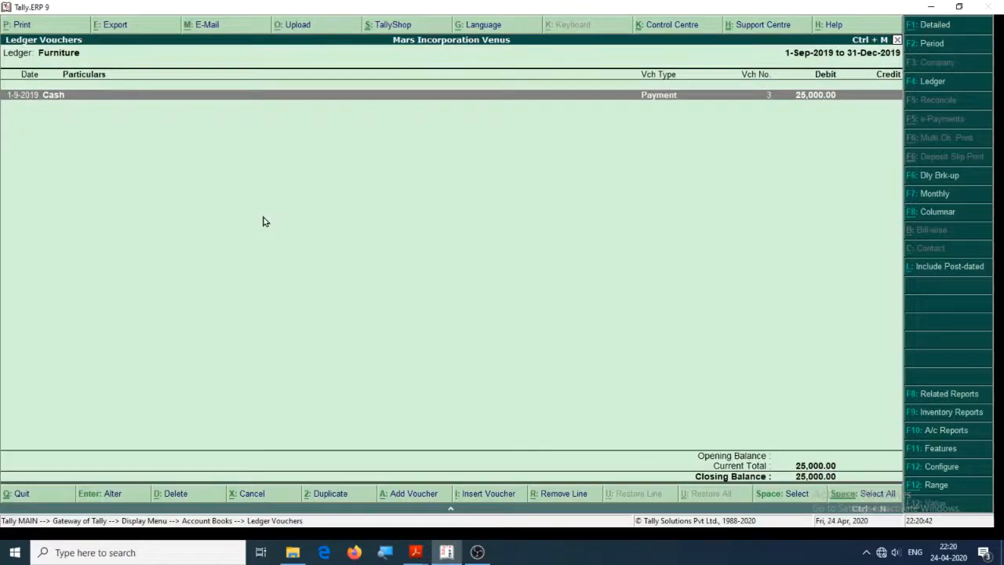
pyautogui.press('Return')
# Check the furniture purchase date in the PDF and try to set the payment voucher's date to 1-1-2019.
pyautogui.press('F2')
pyautogui.hotkey('alt', 'Tab')
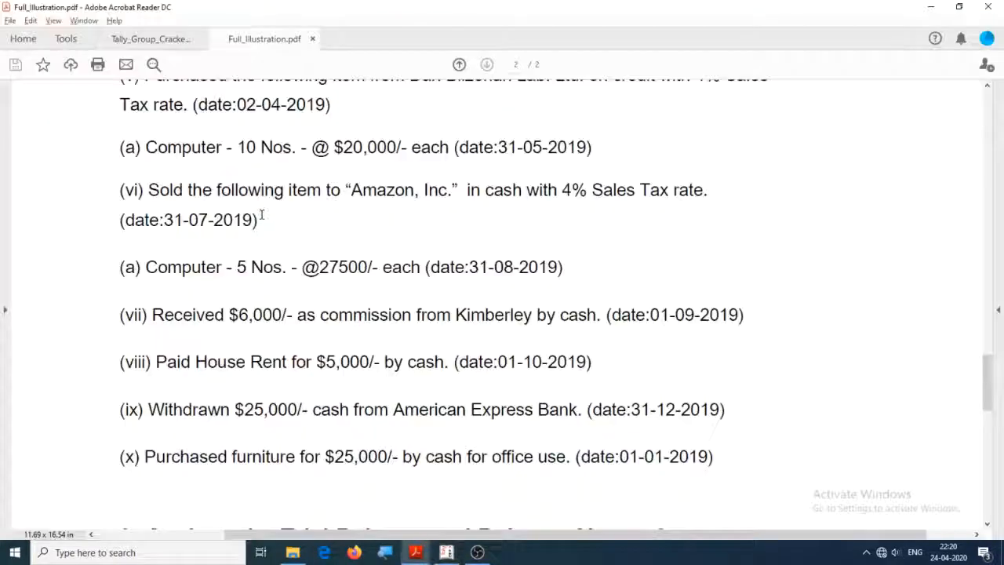
pyautogui.hotkey('alt', 'Tab')
pyautogui.write('1-1-19')
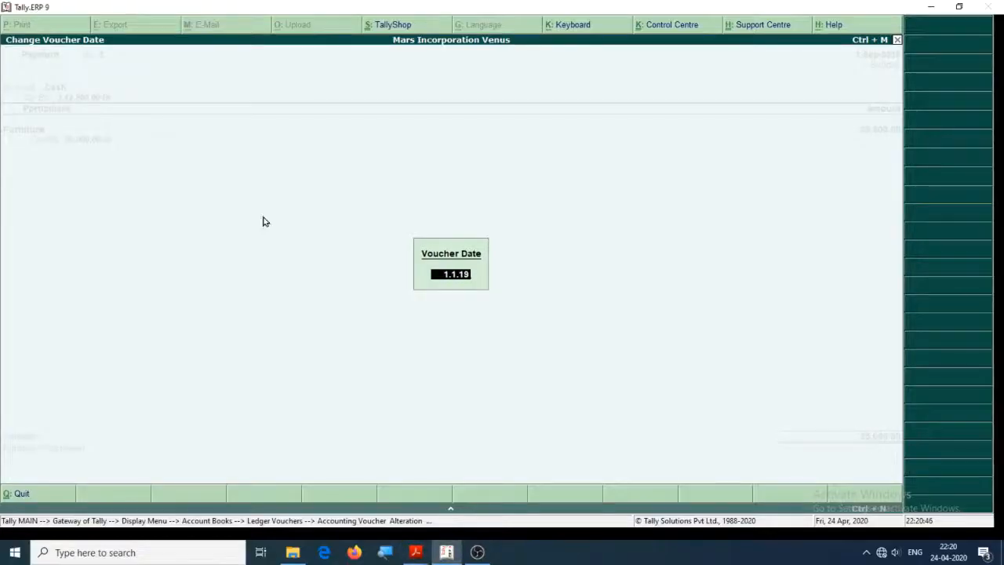
pyautogui.press('Return')
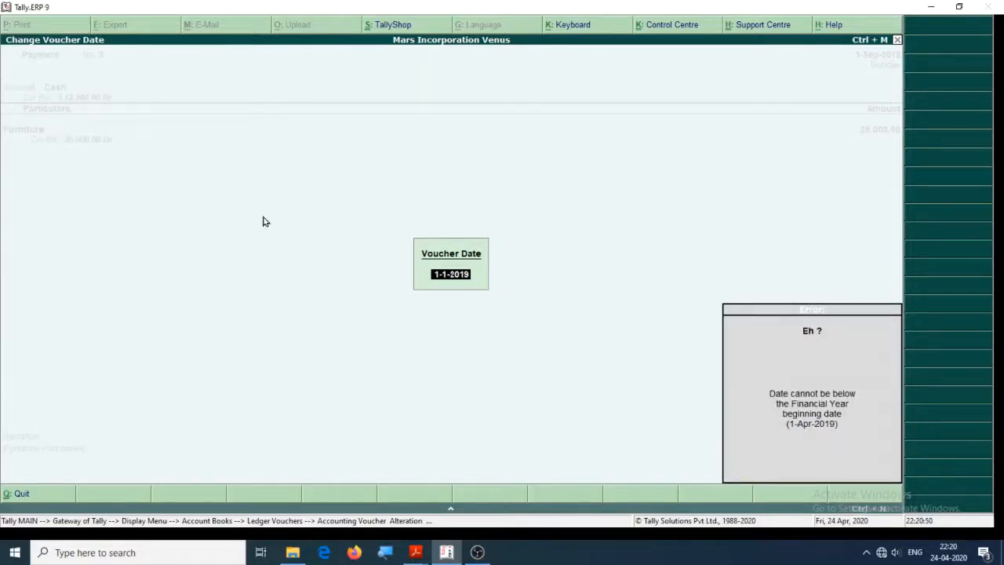
# Set the furniture payment voucher's date to 1-Jan-2020 and accept the voucher.
pyautogui.hotkey('alt', 'Tab')
pyautogui.hotkey('alt', 'Tab')
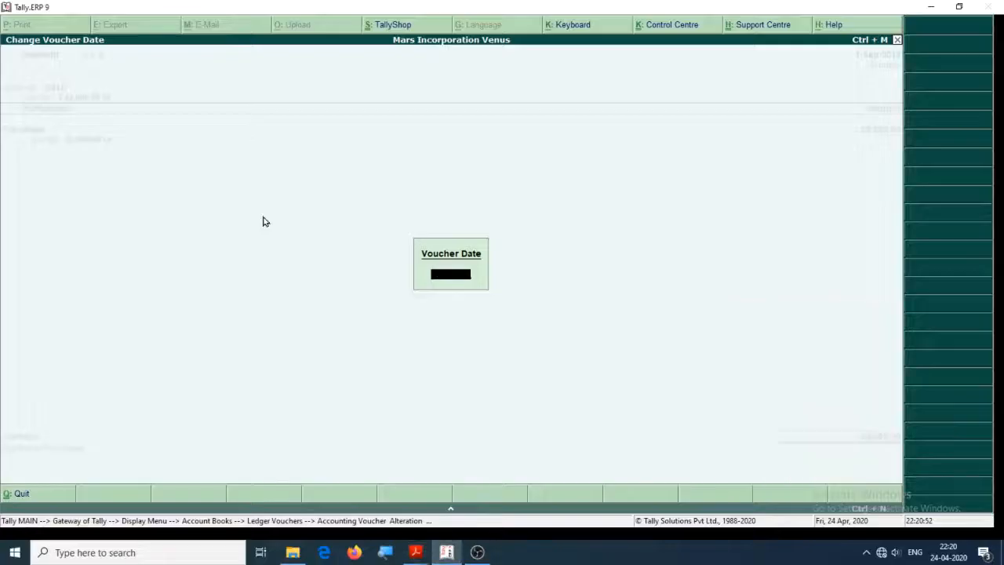
pyautogui.write('2020')
pyautogui.press('Return')
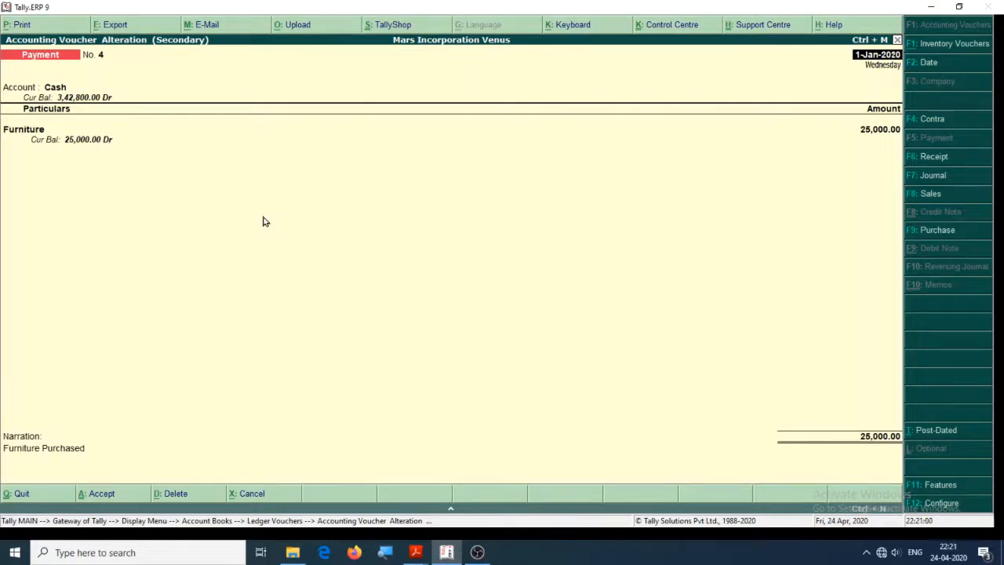
pyautogui.press('Escape')
# Leave the Furniture ledger and the account books, returning to the Gateway of Tally.
pyautogui.press('Escape')
pyautogui.press('Escape')
pyautogui.press('Escape')
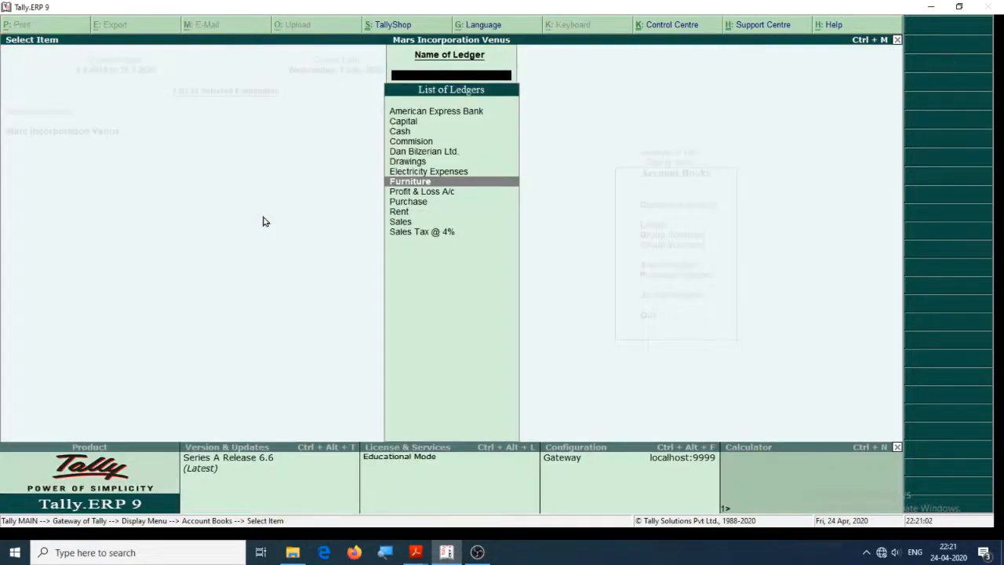
pyautogui.press('Escape')
pyautogui.press('Escape')
pyautogui.press('Escape')
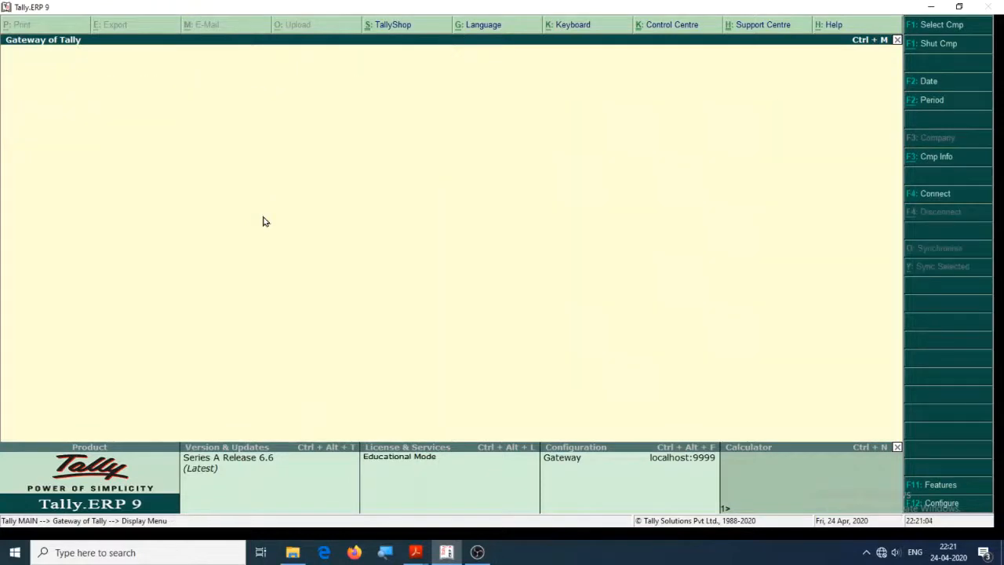
pyautogui.press('Escape')
# Review analysis tasks 9 to 12 in Full_Illustration.pdf, marking task 9 on the Trial Balance and Balance Sheet.
pyautogui.hotkey('alt', 'Tab')
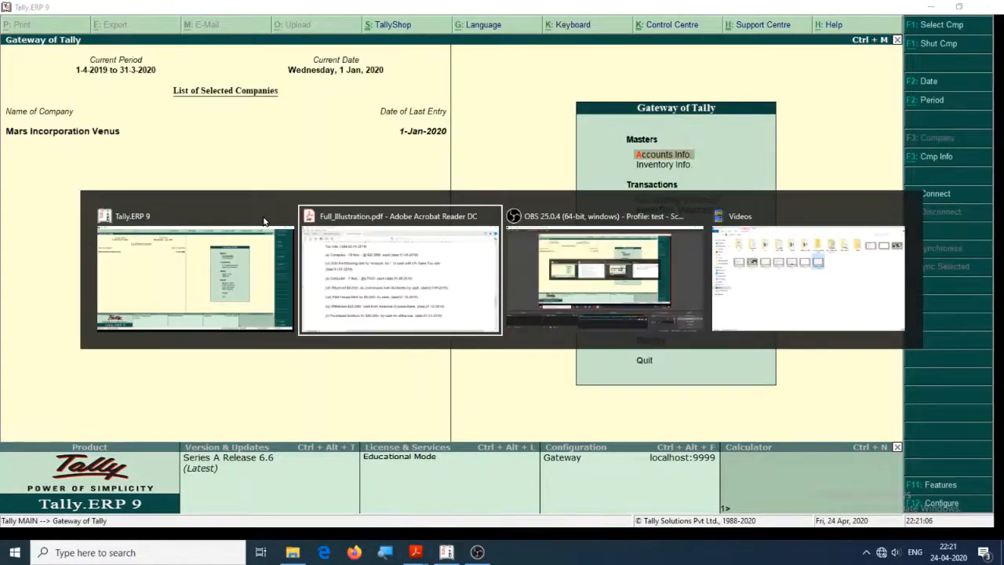
pyautogui.scroll(-5, 243, 243)
pyautogui.scroll(-2, 243, 244)
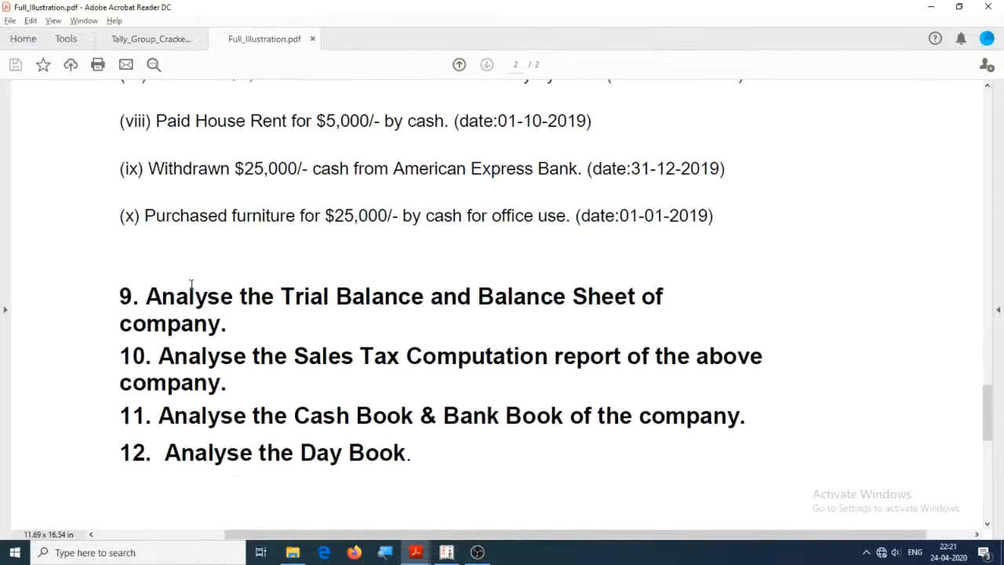
pyautogui.moveTo(118, 295)
pyautogui.mouseDown()
pyautogui.moveTo(233, 314)
pyautogui.moveTo(233, 324)
pyautogui.mouseUp()
# Switch to Tally.ERP 9 and circle the Display option in the Gateway of Tally with the annotation pen.
pyautogui.hotkey('alt', 'Tab')
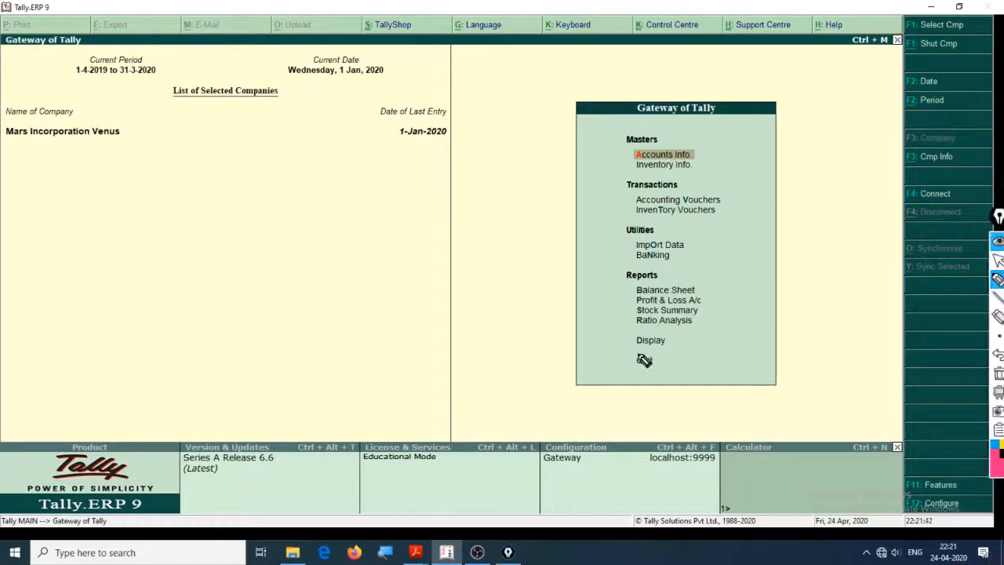
pyautogui.moveTo(646, 353)
pyautogui.mouseDown()
pyautogui.moveTo(679, 347)
pyautogui.moveTo(657, 329)
pyautogui.moveTo(634, 353)
pyautogui.mouseUp()
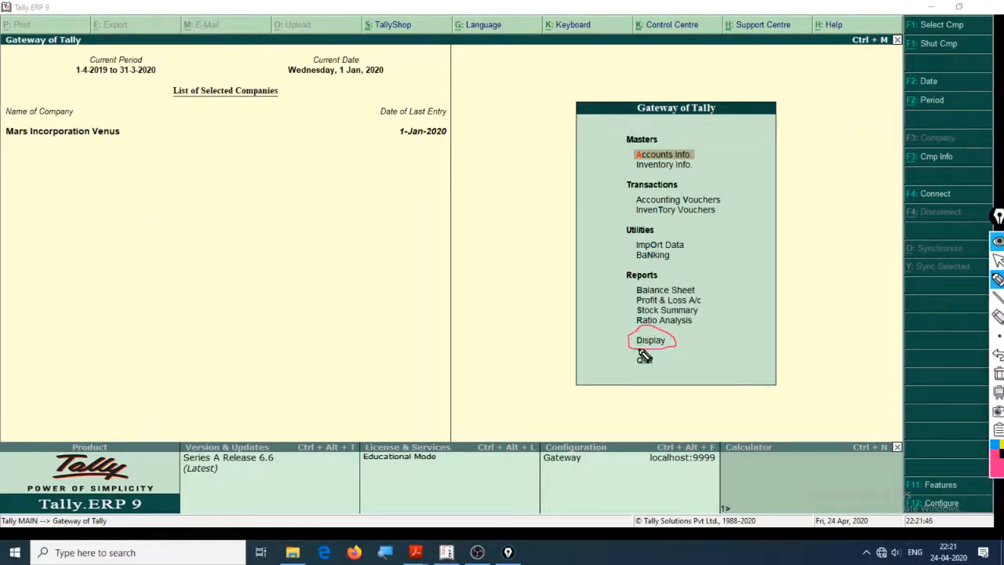
# Mark the Display option with a letter D and an arrow, clear the annotations, and open the Display Menu.
pyautogui.moveTo(538, 335)
pyautogui.mouseDown()
pyautogui.moveTo(560, 346)
pyautogui.moveTo(550, 354)
pyautogui.moveTo(547, 346)
pyautogui.moveTo(627, 350)
pyautogui.mouseUp()
pyautogui.moveTo(626, 351); pyautogui.dragTo(607, 363)
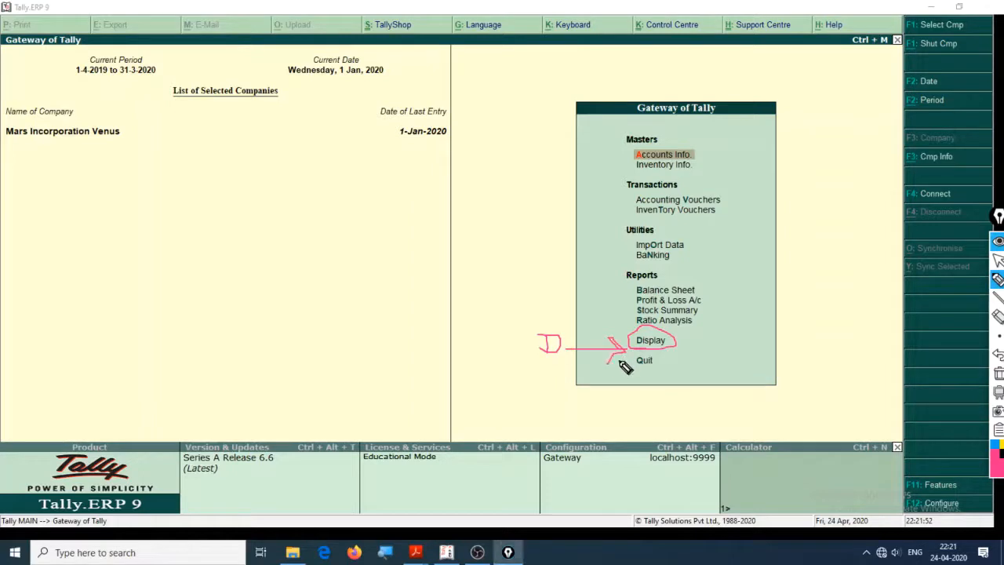
pyautogui.hotkey('ctrl', 'shift', '7')
pyautogui.hotkey('ctrl', 'shift', '2')
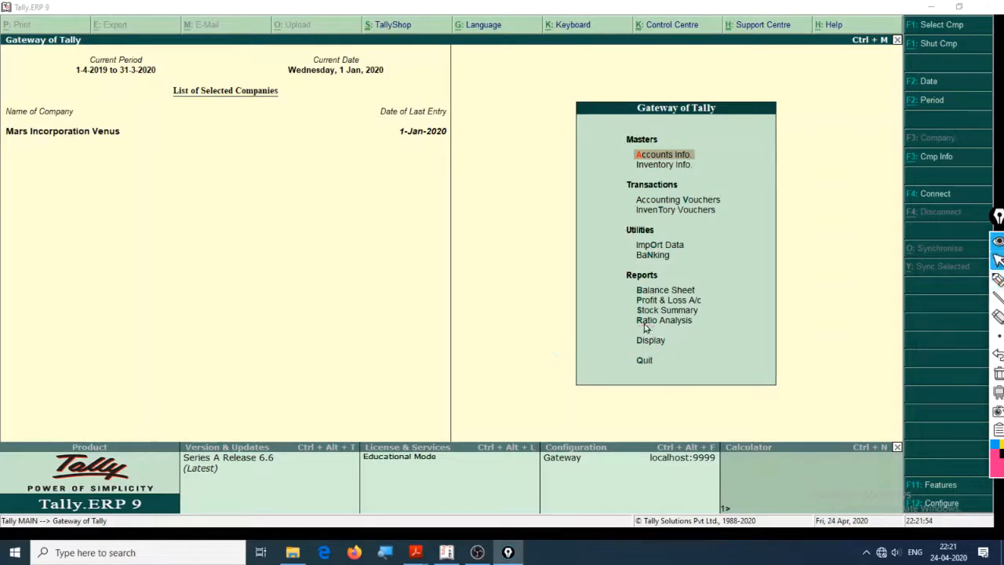
pyautogui.click(648, 342)
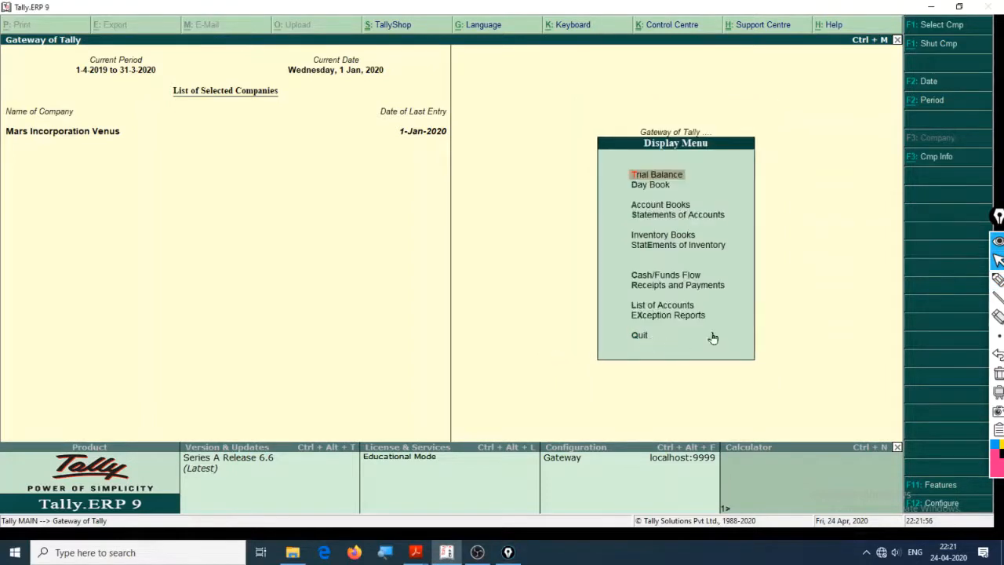
# Circle Trial Balance in the Display Menu, add a letter T with an arrow, and open the Trial Balance report.
pyautogui.click(998, 280)
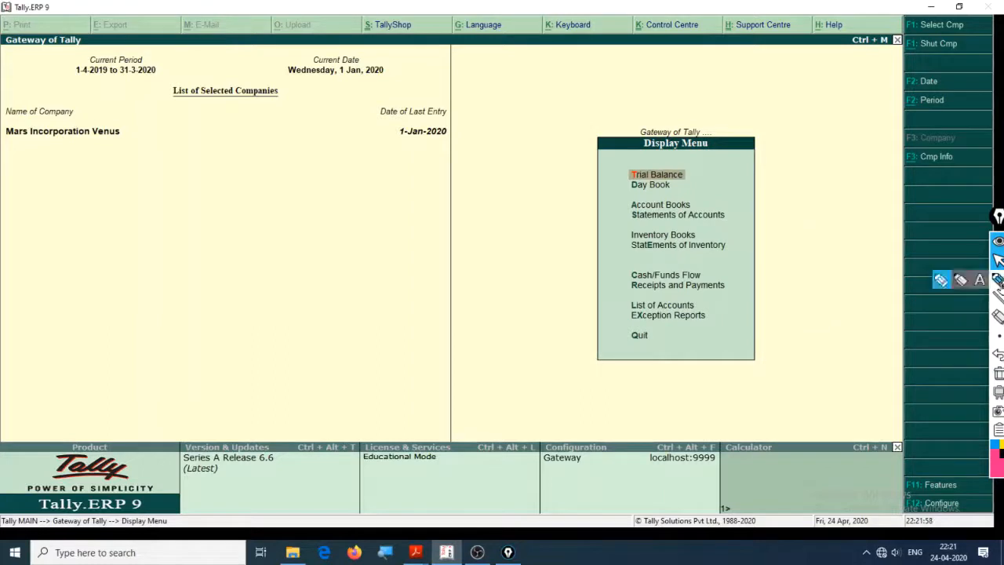
pyautogui.moveTo(633, 185)
pyautogui.mouseDown()
pyautogui.moveTo(634, 168)
pyautogui.moveTo(686, 171)
pyautogui.moveTo(682, 183)
pyautogui.moveTo(645, 185)
pyautogui.mouseUp()
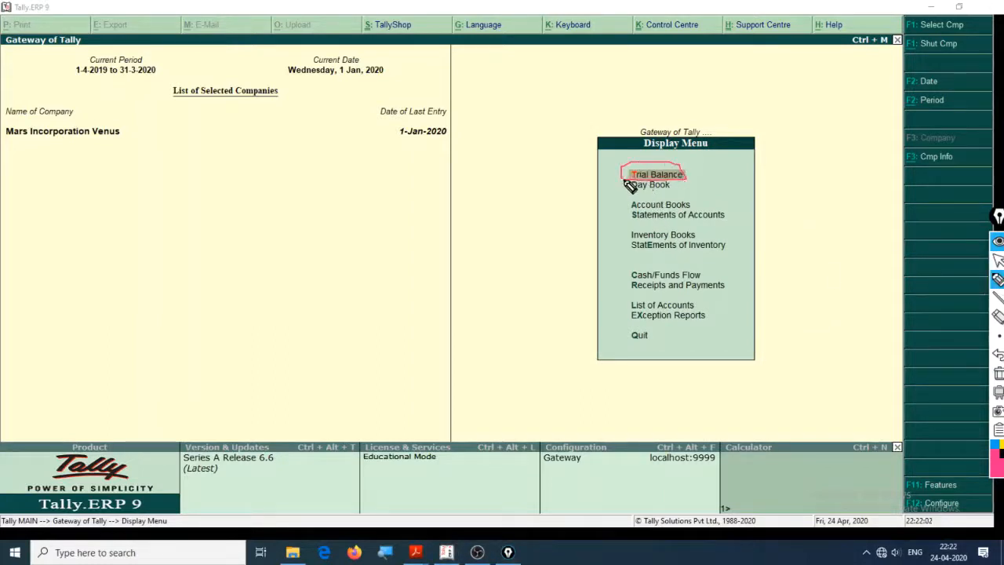
pyautogui.moveTo(505, 175); pyautogui.dragTo(571, 169)
pyautogui.moveTo(549, 171); pyautogui.dragTo(549, 212)
pyautogui.moveTo(586, 184)
pyautogui.mouseDown()
pyautogui.moveTo(619, 175)
pyautogui.moveTo(608, 197)
pyautogui.mouseUp()
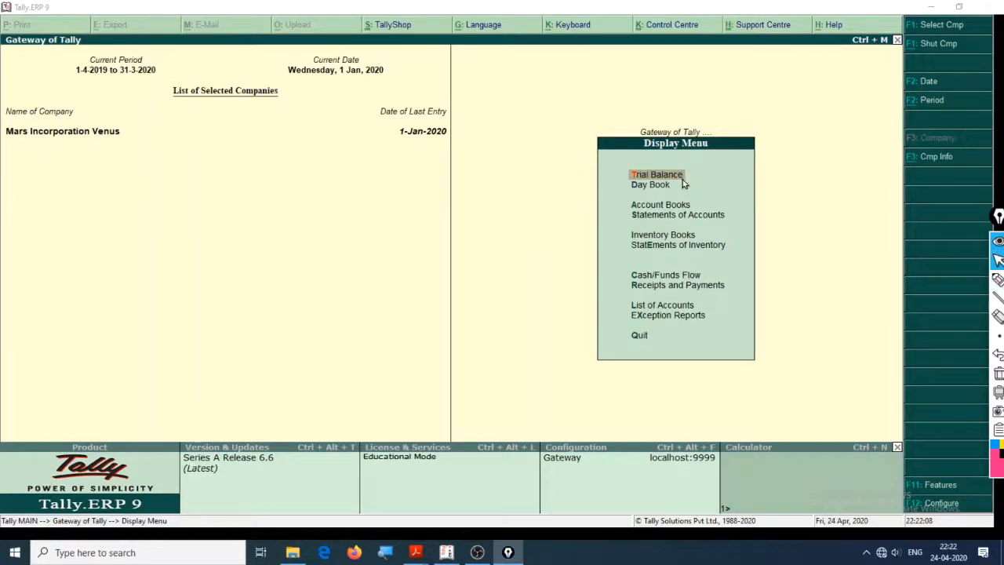
pyautogui.press('Return')
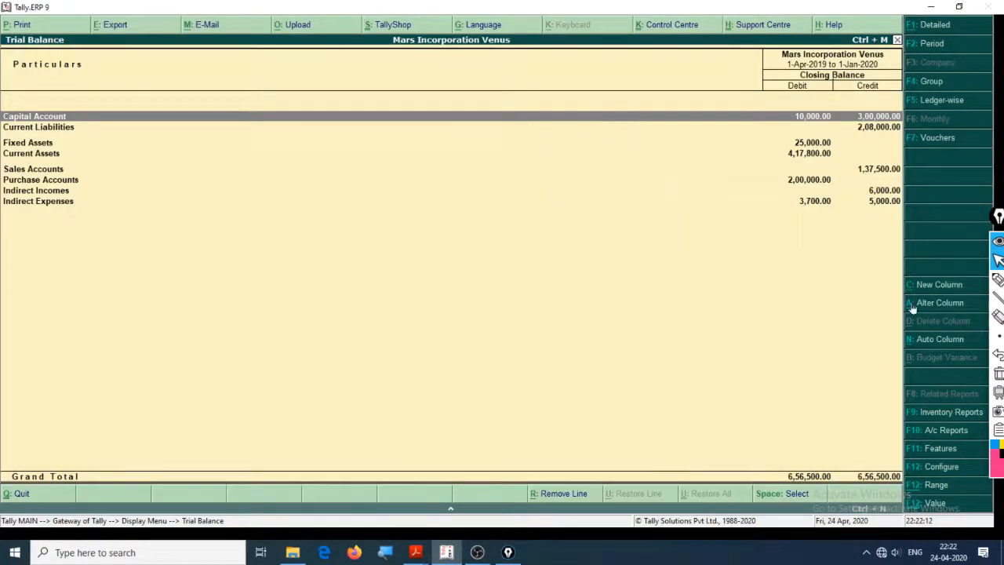
# Mark the company name, report title, Capital Account and Current Liabilities rows, and Detailed option with the annotation pen, and clear the markings.
pyautogui.click(998, 279)
pyautogui.moveTo(379, 61); pyautogui.dragTo(392, 15)
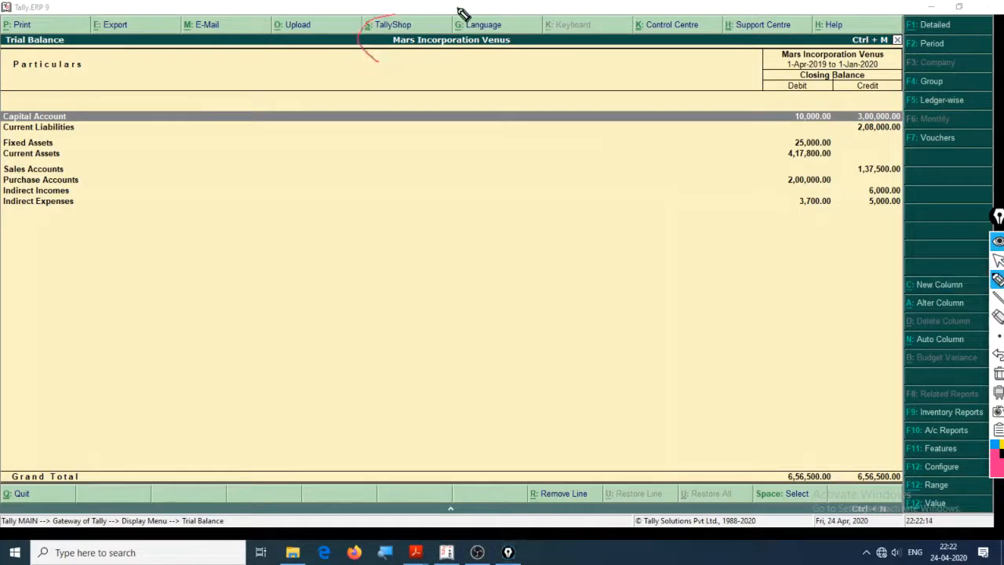
pyautogui.moveTo(463, 14); pyautogui.dragTo(353, 63)
pyautogui.moveTo(20, 49); pyautogui.dragTo(81, 48)
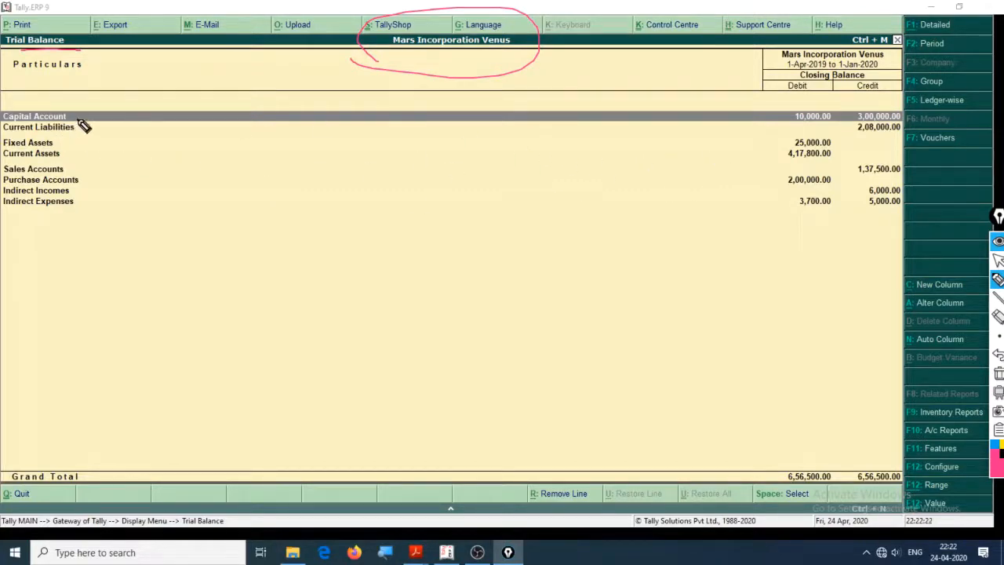
pyautogui.moveTo(75, 118); pyautogui.dragTo(86, 127)
pyautogui.moveTo(907, 31)
pyautogui.mouseDown()
pyautogui.moveTo(933, 31)
pyautogui.moveTo(959, 6)
pyautogui.moveTo(895, 27)
pyautogui.mouseUp()
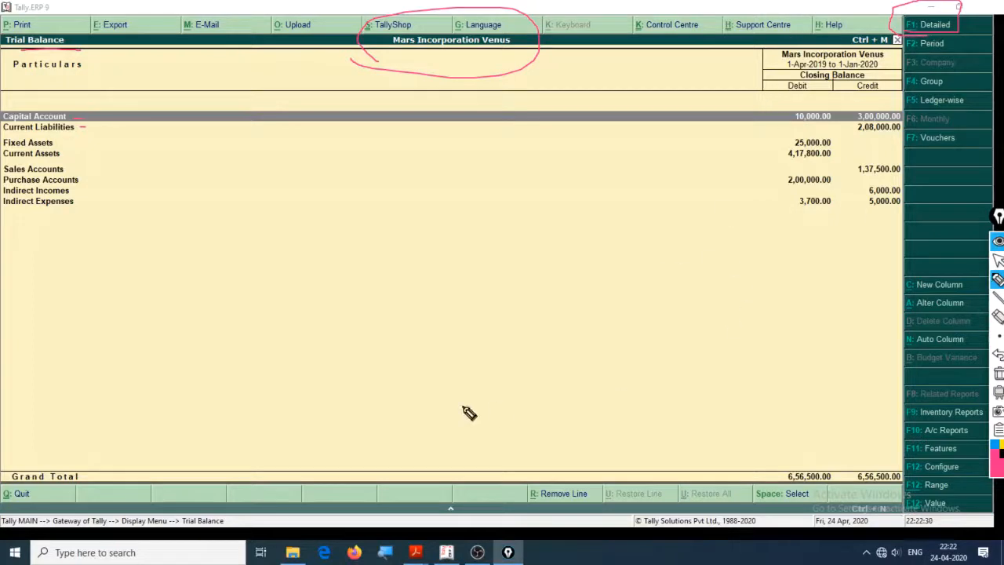
pyautogui.press('Escape')
pyautogui.click(330, 288)
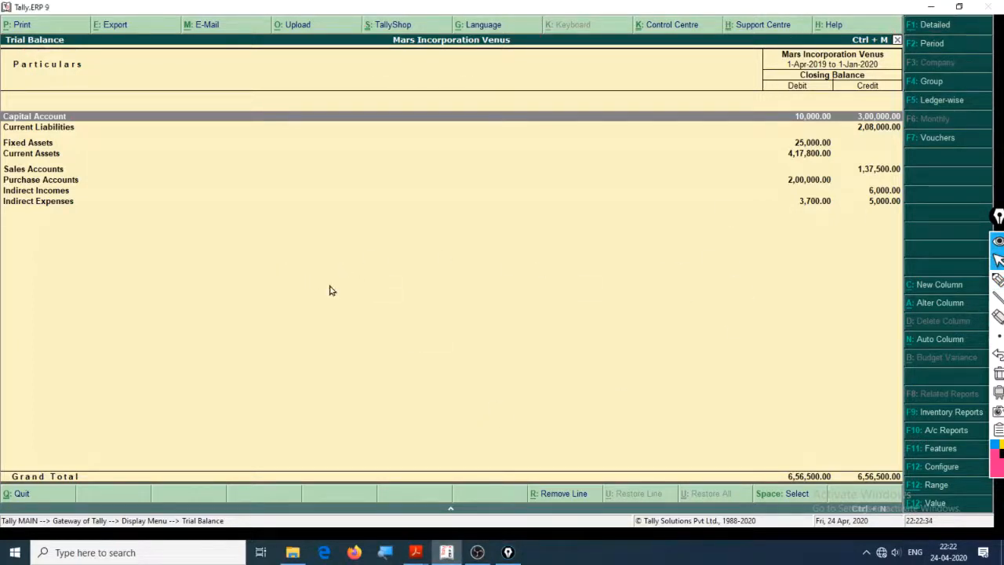
# Expand the Trial Balance to its detailed view and examine the Capital and Drawings ledgers under Capital Account.
pyautogui.hotkey('alt', 'F1')
pyautogui.press('Down')
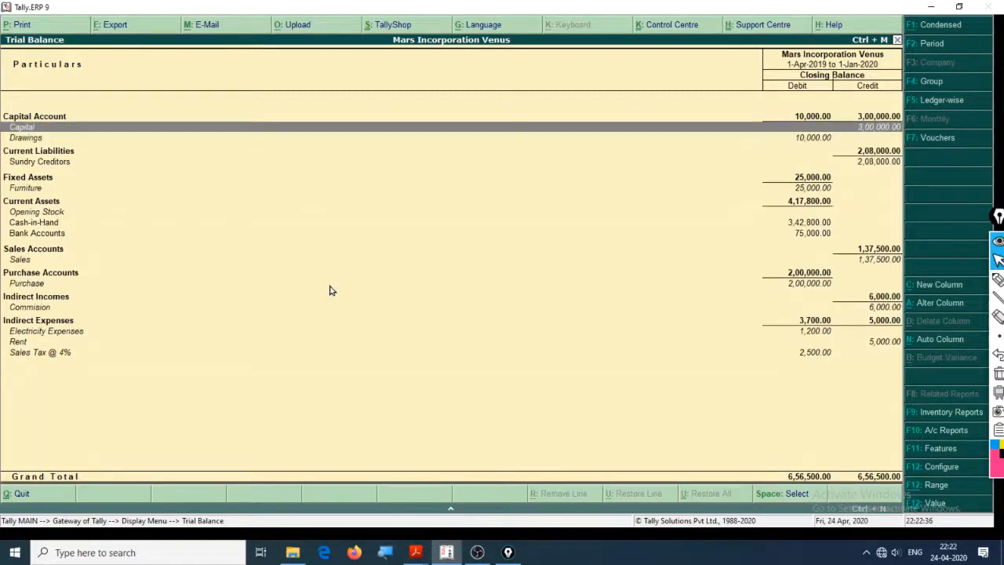
pyautogui.press('Down')
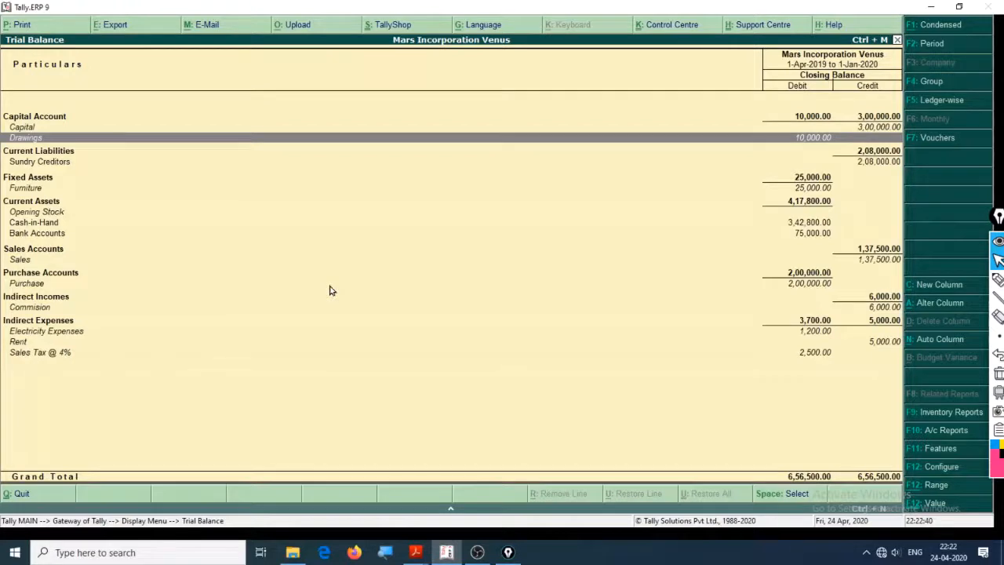
pyautogui.press('Up')
pyautogui.press('Down')
pyautogui.press('Up')
pyautogui.press('Down')
pyautogui.press('Up')
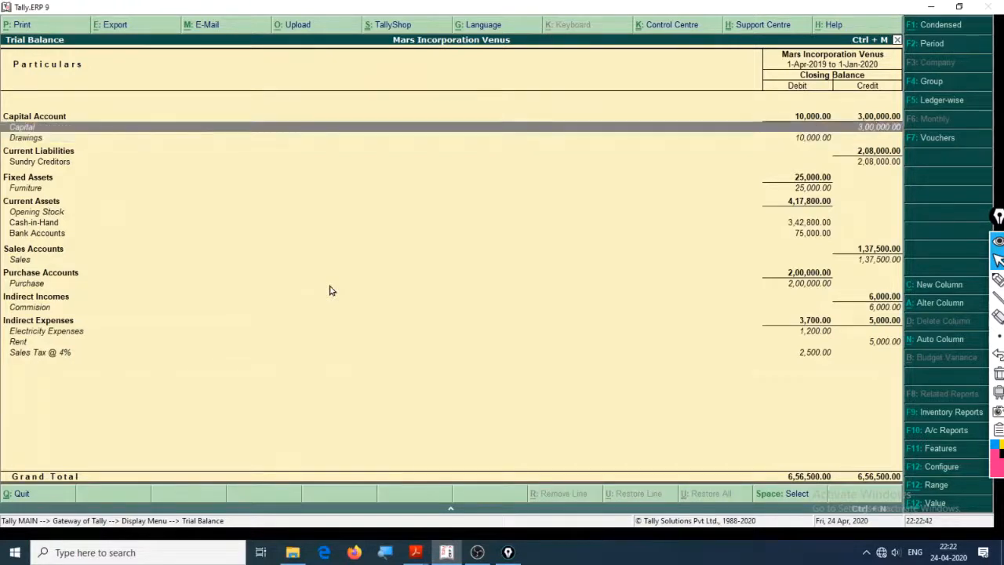
pyautogui.press('Down')
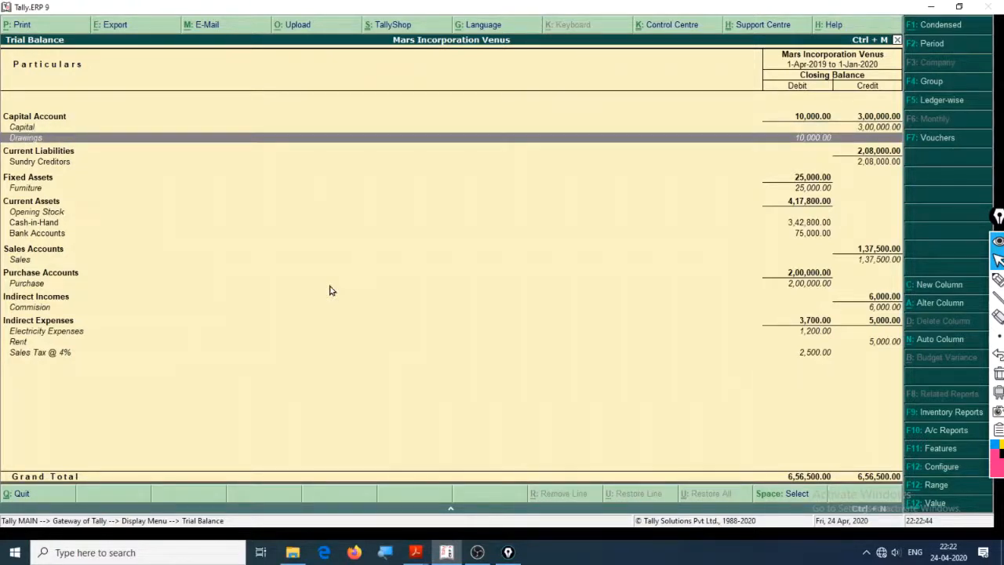